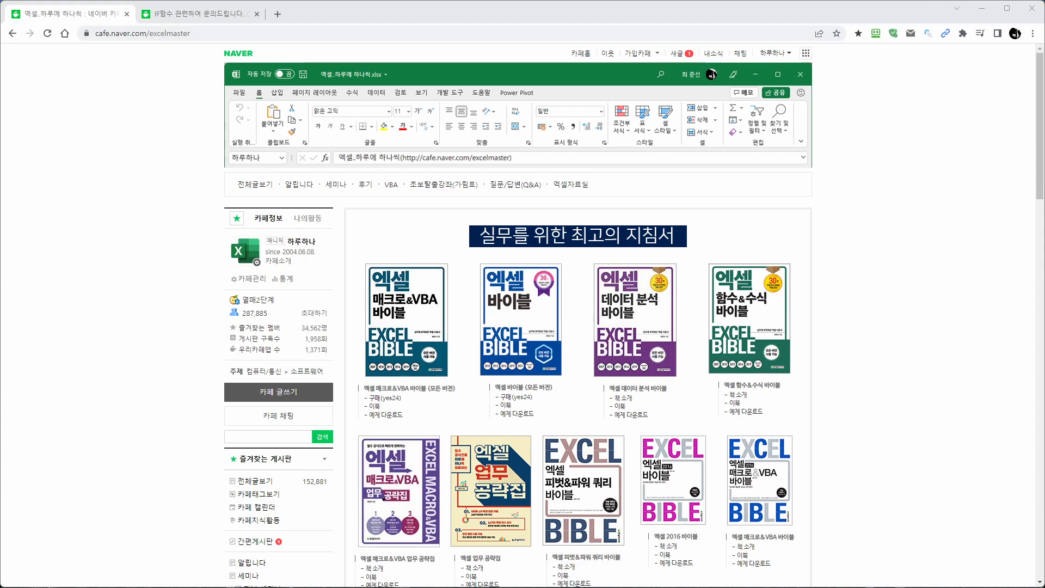
Step: Open the forum question about the IF function, underline its title with the screen pen and read down to the question body
{"action": "left_click", "coordinate": [240, 14]}
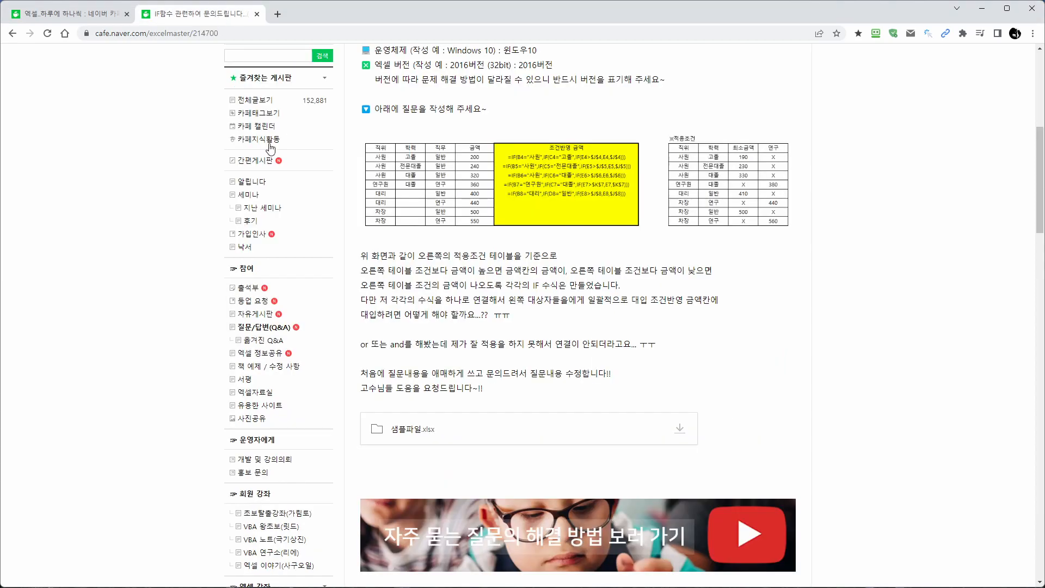
{"action": "scroll", "coordinate": [71, 235], "scroll_direction": "up", "scroll_amount": 2}
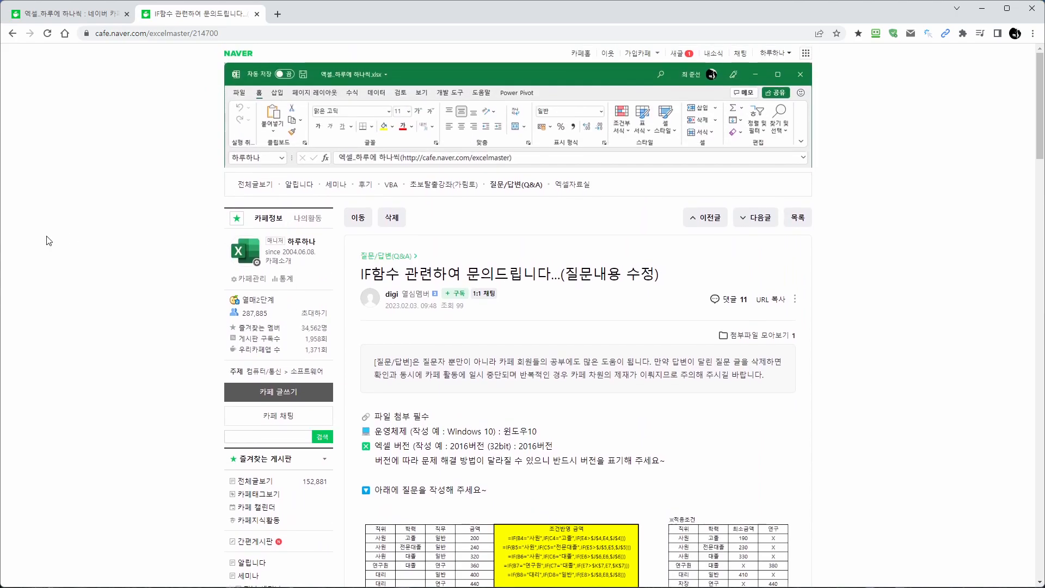
{"action": "left_click_drag", "start_coordinate": [358, 283], "coordinate": [511, 288]}
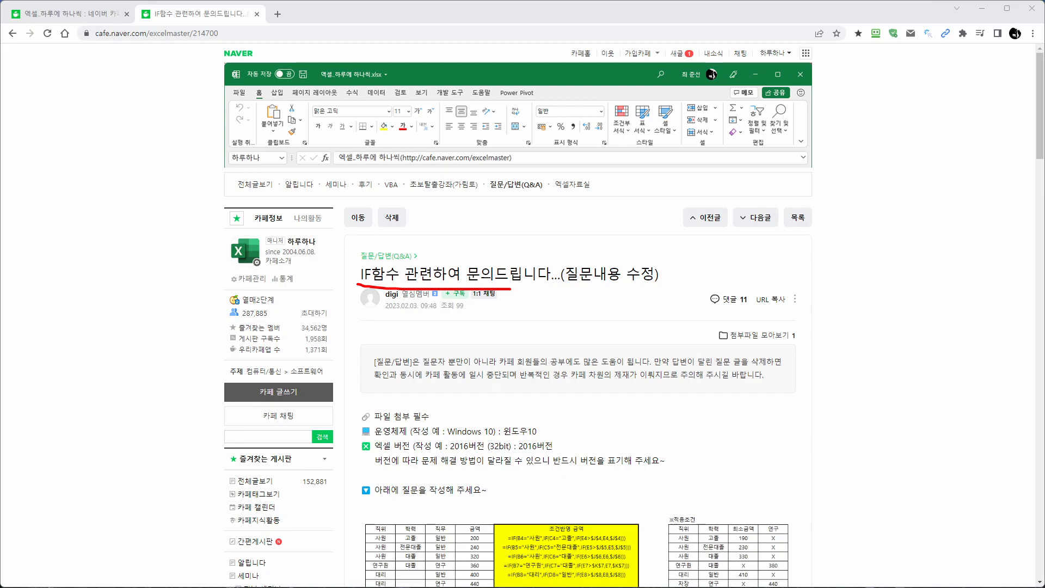
{"action": "scroll", "coordinate": [441, 478], "scroll_direction": "down", "scroll_amount": 6}
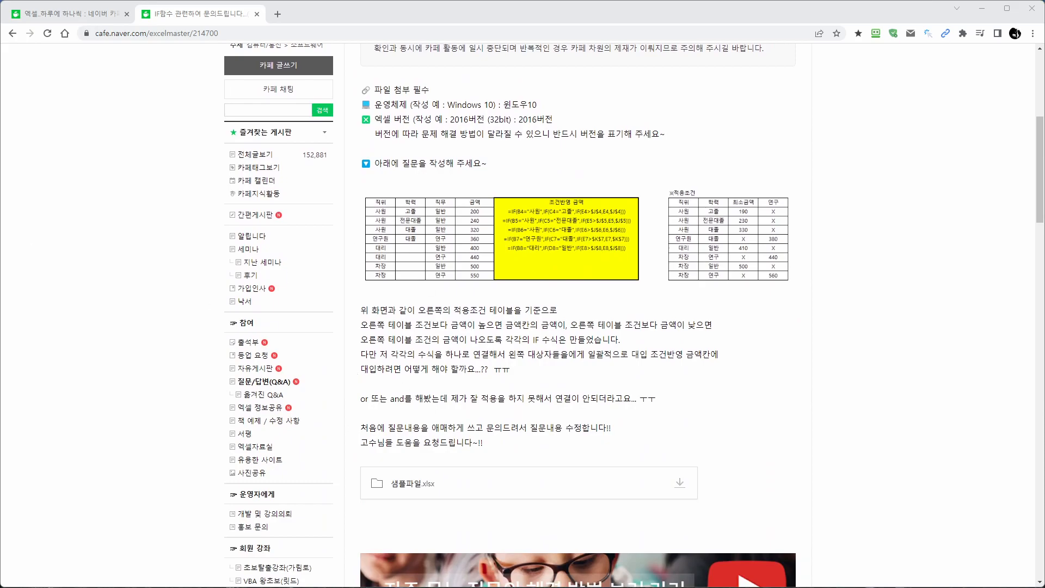
Step: Mark the question's two tables, its IF formulas and the attached 샘플파일.xlsx with the screen pen, writing "if", and clear the marks
{"action": "mouse_move", "coordinate": [485, 275]}
{"action": "left_mouse_down"}
{"action": "mouse_move", "coordinate": [482, 286]}
{"action": "mouse_move", "coordinate": [372, 275]}
{"action": "mouse_move", "coordinate": [407, 211]}
{"action": "mouse_move", "coordinate": [495, 234]}
{"action": "mouse_move", "coordinate": [485, 279]}
{"action": "left_mouse_up"}
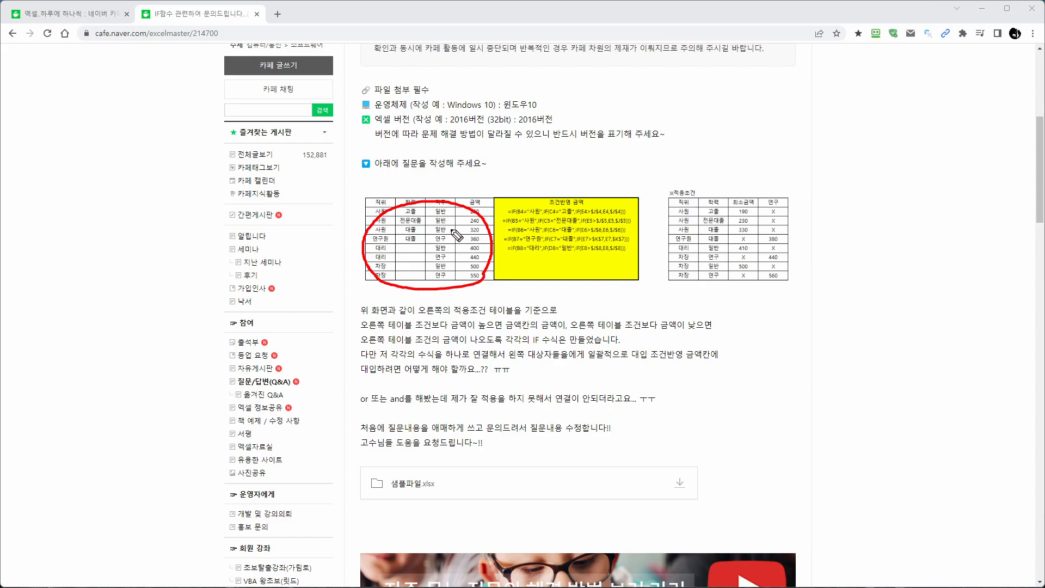
{"action": "mouse_move", "coordinate": [780, 265]}
{"action": "left_mouse_down"}
{"action": "mouse_move", "coordinate": [779, 274]}
{"action": "mouse_move", "coordinate": [728, 232]}
{"action": "mouse_move", "coordinate": [790, 231]}
{"action": "mouse_move", "coordinate": [780, 268]}
{"action": "left_mouse_up"}
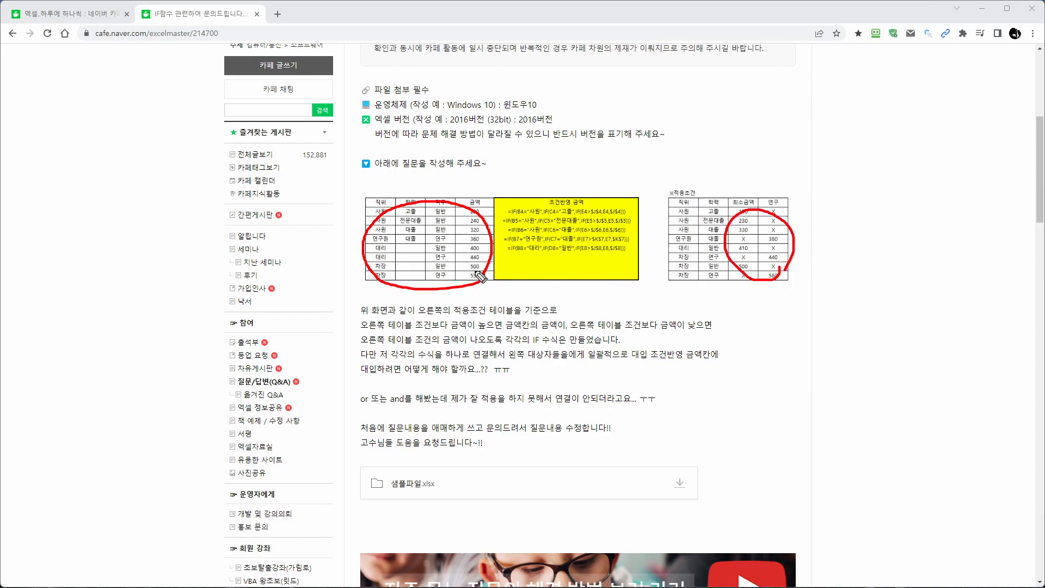
{"action": "mouse_move", "coordinate": [561, 275]}
{"action": "left_mouse_down"}
{"action": "mouse_move", "coordinate": [544, 206]}
{"action": "mouse_move", "coordinate": [615, 260]}
{"action": "mouse_move", "coordinate": [583, 280]}
{"action": "left_mouse_up"}
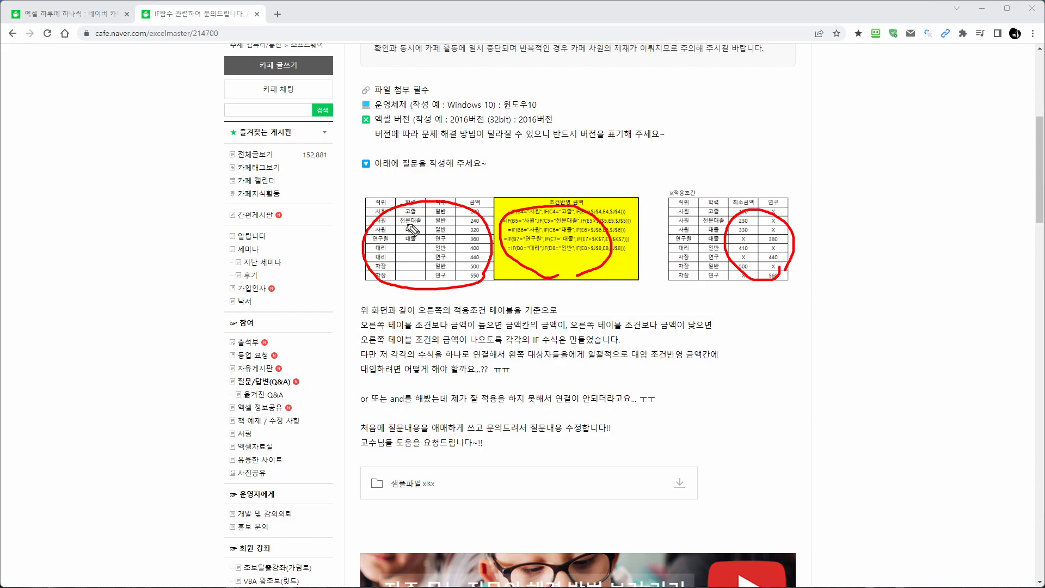
{"action": "left_click_drag", "start_coordinate": [377, 192], "coordinate": [447, 187]}
{"action": "mouse_move", "coordinate": [650, 157]}
{"action": "left_mouse_down"}
{"action": "mouse_move", "coordinate": [707, 187]}
{"action": "mouse_move", "coordinate": [726, 175]}
{"action": "left_mouse_up"}
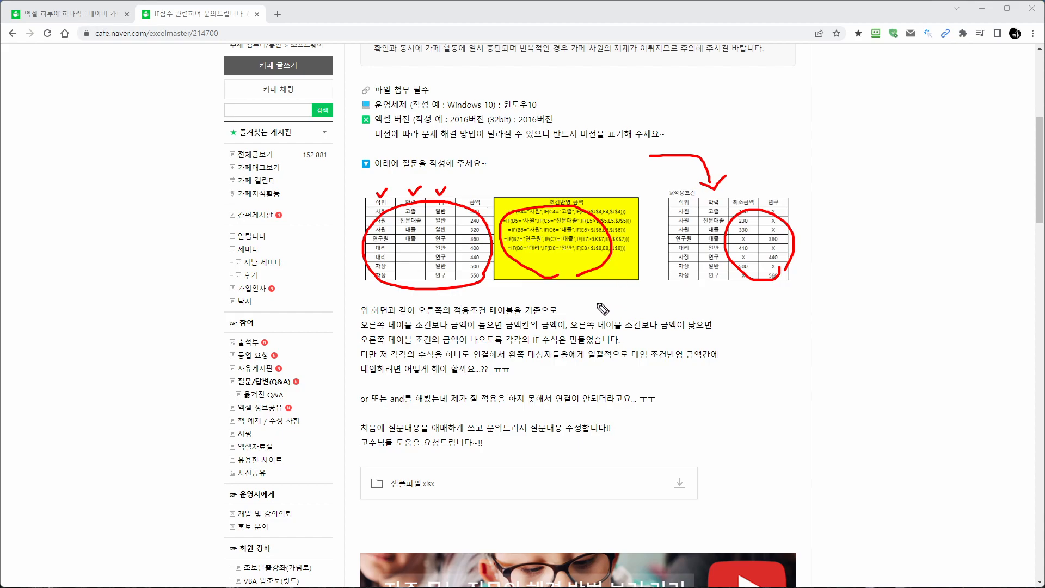
{"action": "left_click_drag", "start_coordinate": [550, 345], "coordinate": [549, 325]}
{"action": "mouse_move", "coordinate": [544, 314]}
{"action": "left_mouse_down"}
{"action": "mouse_move", "coordinate": [577, 300]}
{"action": "mouse_move", "coordinate": [569, 369]}
{"action": "mouse_move", "coordinate": [593, 328]}
{"action": "left_mouse_up"}
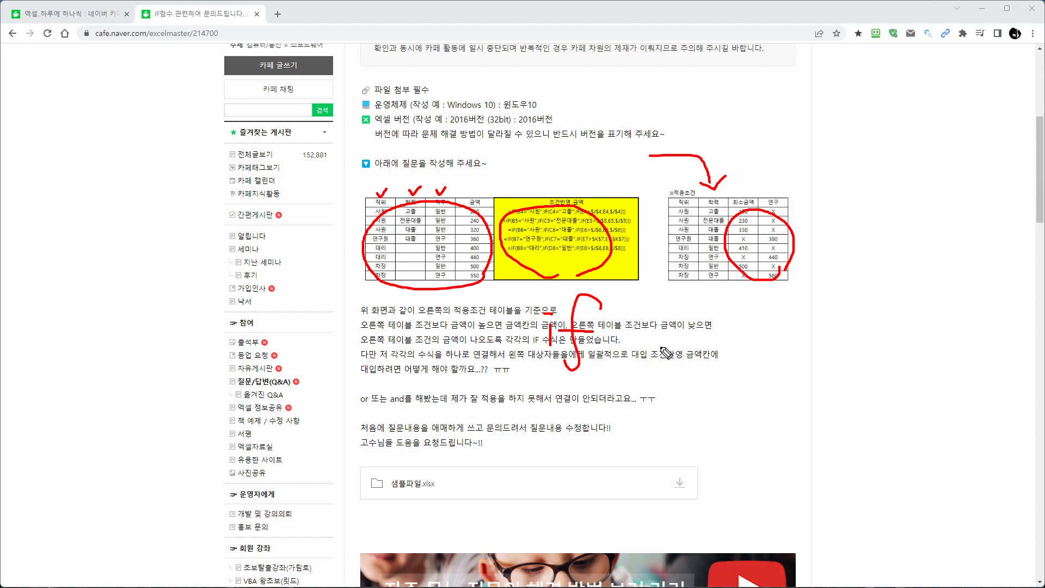
{"action": "mouse_move", "coordinate": [460, 494]}
{"action": "left_mouse_down"}
{"action": "mouse_move", "coordinate": [383, 504]}
{"action": "mouse_move", "coordinate": [460, 452]}
{"action": "mouse_move", "coordinate": [475, 497]}
{"action": "left_mouse_up"}
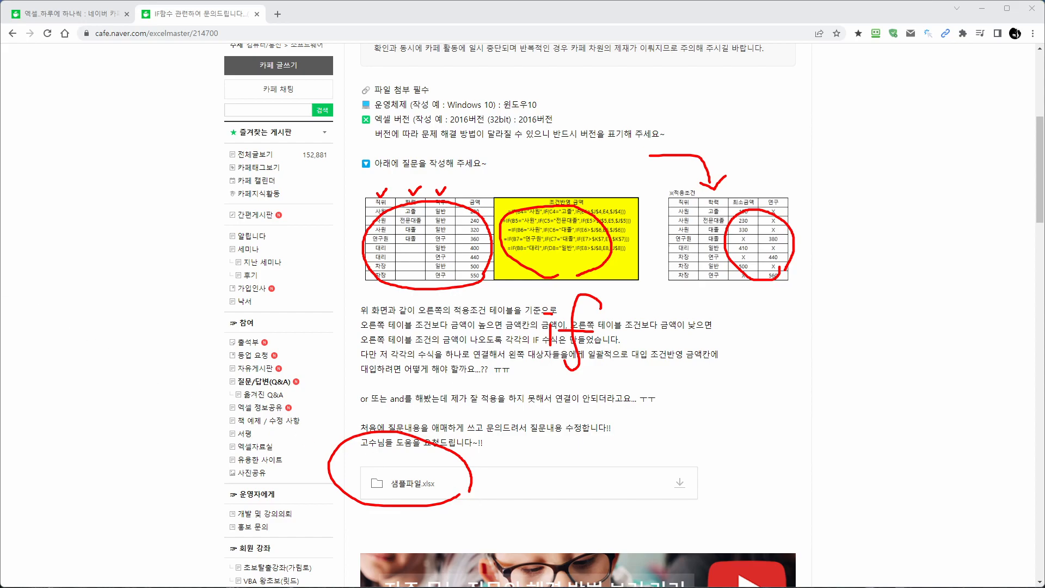
{"action": "key", "text": "Escape"}
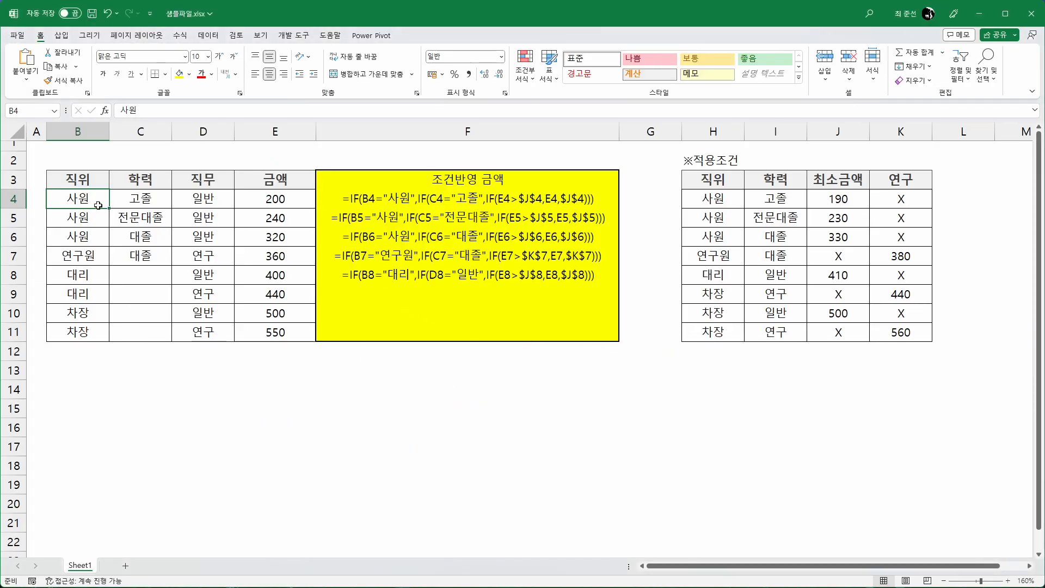
Step: In Excel's 샘플파일.xlsx, compare both header rows and mark the 금액 amounts, the 최소금액 and 연구 columns, and the IF formulas
{"action": "left_click_drag", "start_coordinate": [74, 180], "coordinate": [243, 181]}
{"action": "left_click_drag", "start_coordinate": [734, 179], "coordinate": [883, 185]}
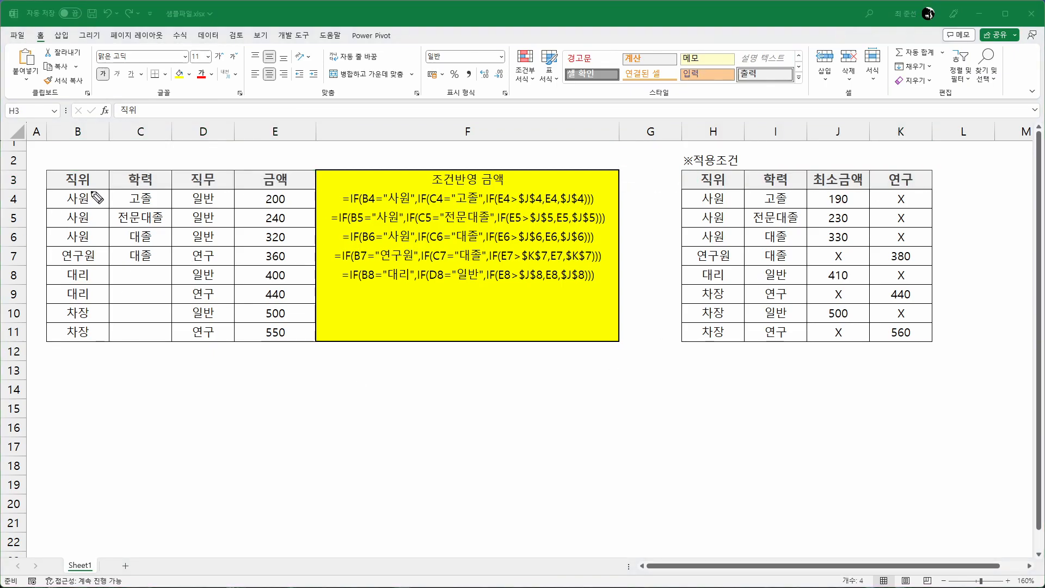
{"action": "mouse_move", "coordinate": [293, 185]}
{"action": "left_mouse_down"}
{"action": "mouse_move", "coordinate": [280, 190]}
{"action": "mouse_move", "coordinate": [267, 177]}
{"action": "mouse_move", "coordinate": [296, 185]}
{"action": "left_mouse_up"}
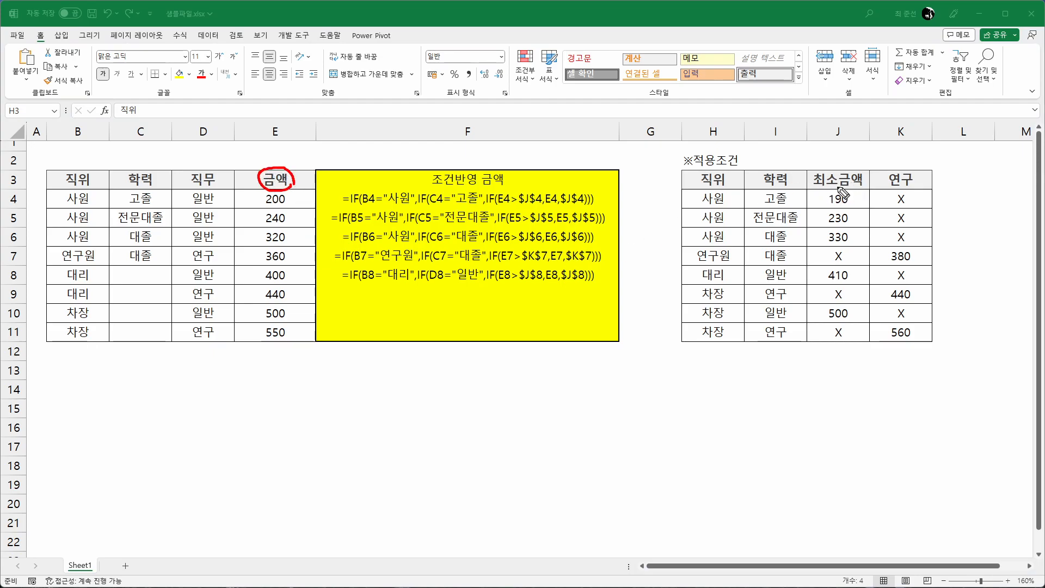
{"action": "mouse_move", "coordinate": [863, 192]}
{"action": "left_mouse_down"}
{"action": "mouse_move", "coordinate": [817, 173]}
{"action": "mouse_move", "coordinate": [860, 181]}
{"action": "left_mouse_up"}
{"action": "mouse_move", "coordinate": [923, 189]}
{"action": "left_mouse_down"}
{"action": "mouse_move", "coordinate": [896, 197]}
{"action": "mouse_move", "coordinate": [905, 169]}
{"action": "mouse_move", "coordinate": [925, 186]}
{"action": "left_mouse_up"}
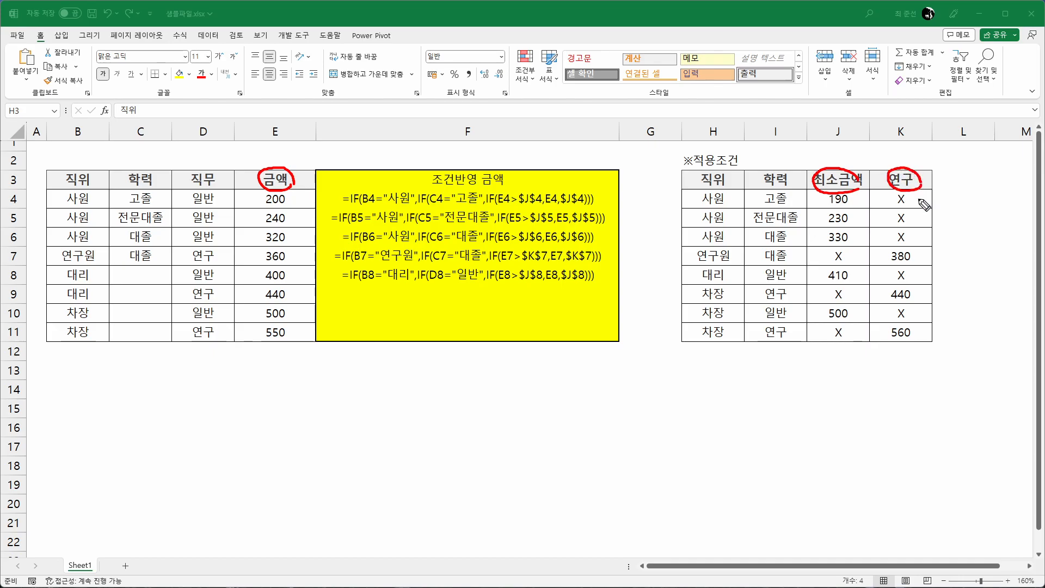
{"action": "left_click_drag", "start_coordinate": [860, 199], "coordinate": [858, 231]}
{"action": "left_click_drag", "start_coordinate": [926, 252], "coordinate": [924, 265]}
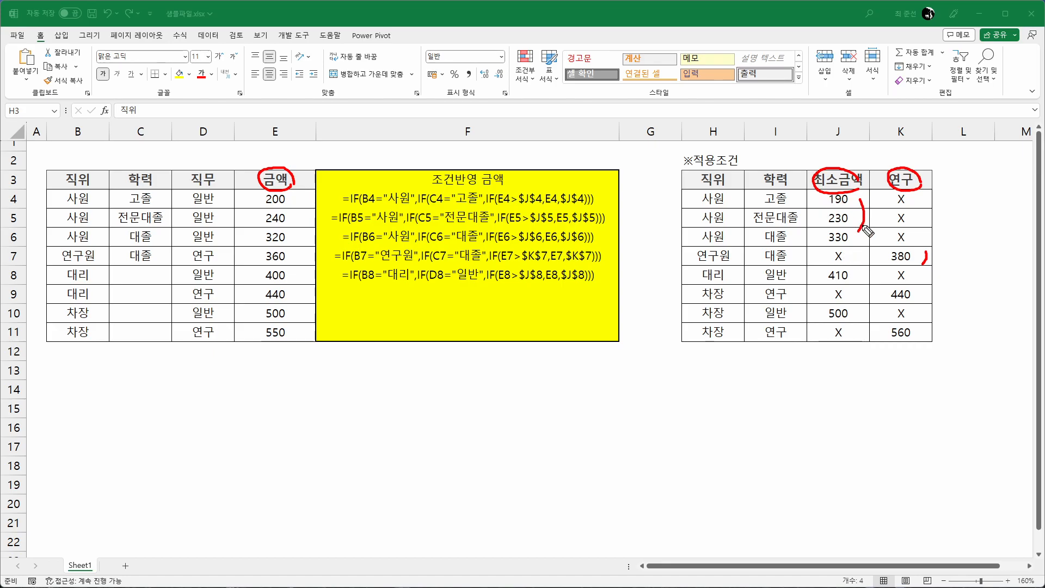
{"action": "mouse_move", "coordinate": [303, 194]}
{"action": "left_mouse_down"}
{"action": "mouse_move", "coordinate": [305, 316]}
{"action": "mouse_move", "coordinate": [292, 332]}
{"action": "left_mouse_up"}
{"action": "left_click_drag", "start_coordinate": [257, 198], "coordinate": [248, 333]}
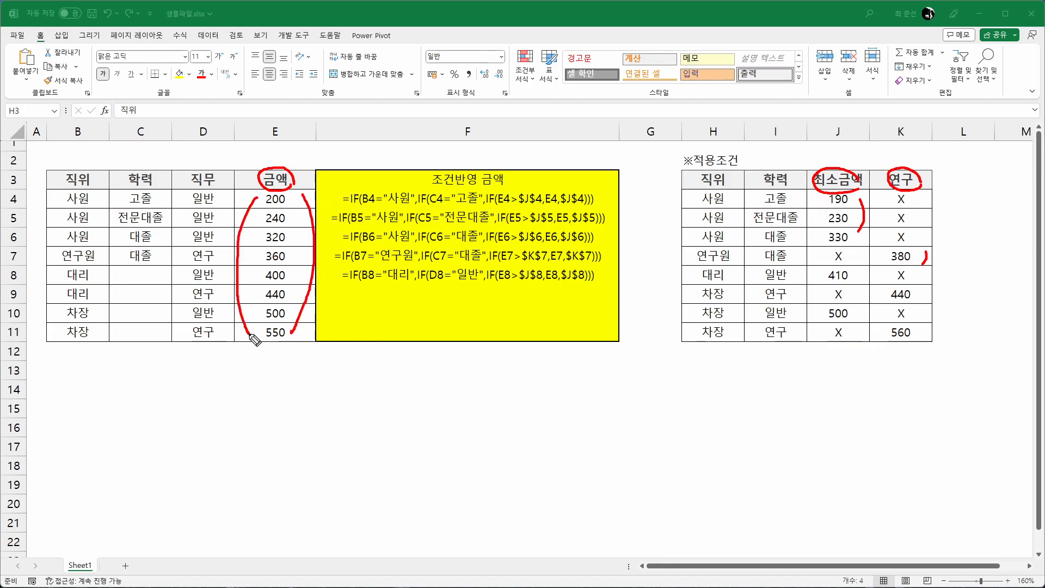
{"action": "mouse_move", "coordinate": [496, 278]}
{"action": "left_mouse_down"}
{"action": "mouse_move", "coordinate": [439, 299]}
{"action": "mouse_move", "coordinate": [517, 218]}
{"action": "mouse_move", "coordinate": [514, 260]}
{"action": "left_mouse_up"}
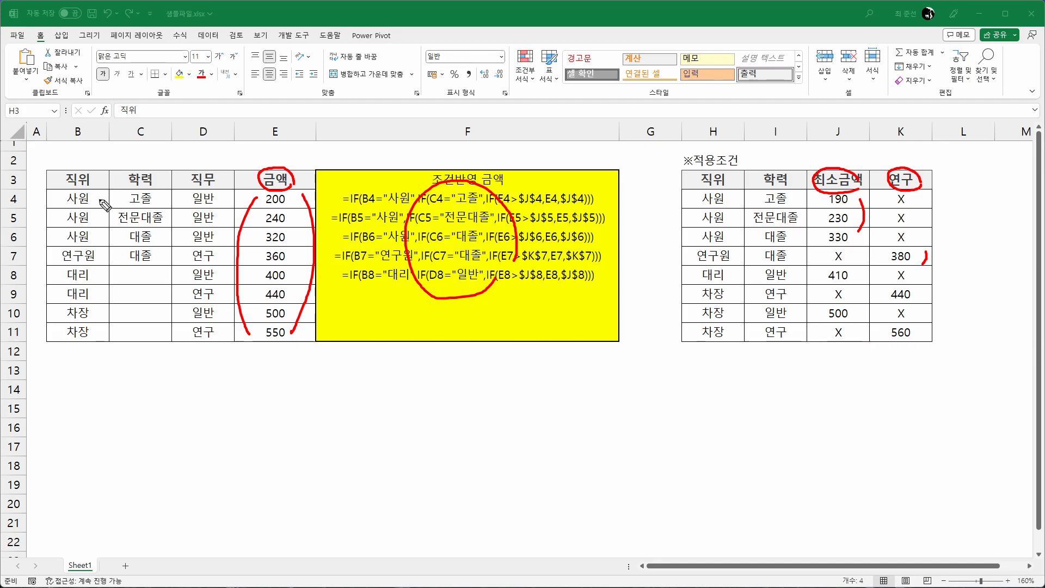
Step: Circle the matching 직위, 학력 and 직무 criteria in blue, and mark the 연구원 rows and the 일반/연구 entries under the condition table's 학력
{"action": "mouse_move", "coordinate": [100, 188]}
{"action": "left_mouse_down"}
{"action": "mouse_move", "coordinate": [60, 170]}
{"action": "mouse_move", "coordinate": [105, 185]}
{"action": "left_mouse_up"}
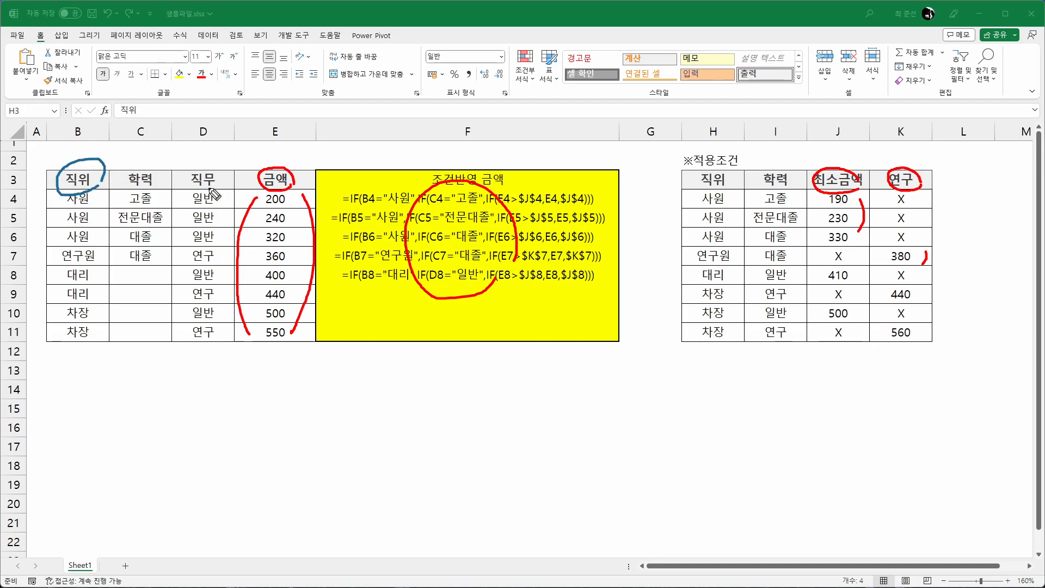
{"action": "mouse_move", "coordinate": [729, 186]}
{"action": "left_mouse_down"}
{"action": "mouse_move", "coordinate": [710, 162]}
{"action": "mouse_move", "coordinate": [732, 174]}
{"action": "mouse_move", "coordinate": [729, 187]}
{"action": "left_mouse_up"}
{"action": "mouse_move", "coordinate": [163, 185]}
{"action": "left_mouse_down"}
{"action": "mouse_move", "coordinate": [136, 194]}
{"action": "mouse_move", "coordinate": [158, 160]}
{"action": "mouse_move", "coordinate": [163, 188]}
{"action": "left_mouse_up"}
{"action": "mouse_move", "coordinate": [155, 283]}
{"action": "left_mouse_down"}
{"action": "mouse_move", "coordinate": [134, 316]}
{"action": "mouse_move", "coordinate": [155, 316]}
{"action": "left_mouse_up"}
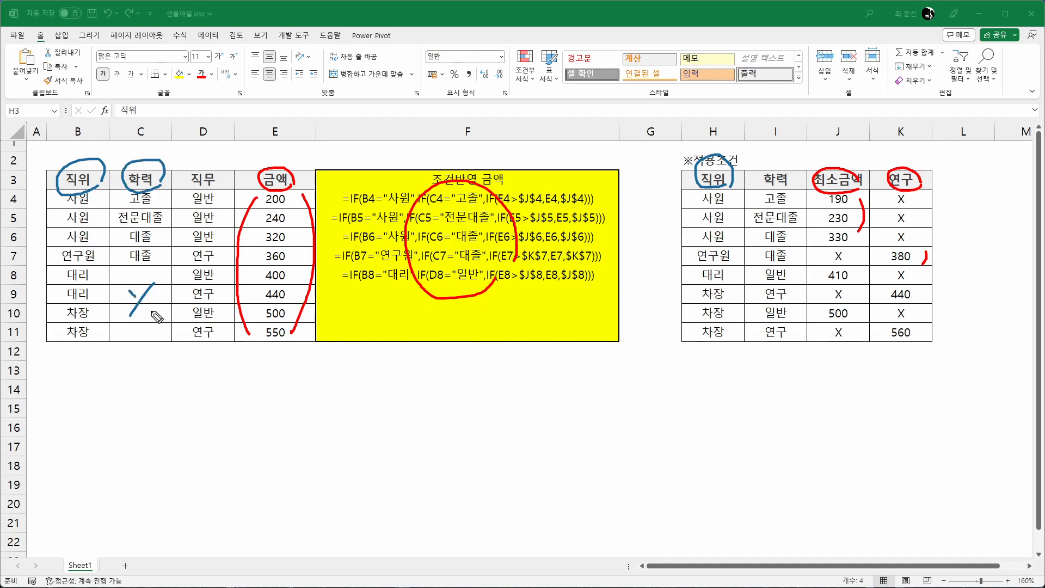
{"action": "mouse_move", "coordinate": [788, 187]}
{"action": "left_mouse_down"}
{"action": "mouse_move", "coordinate": [773, 189]}
{"action": "mouse_move", "coordinate": [757, 164]}
{"action": "mouse_move", "coordinate": [799, 166]}
{"action": "mouse_move", "coordinate": [792, 185]}
{"action": "left_mouse_up"}
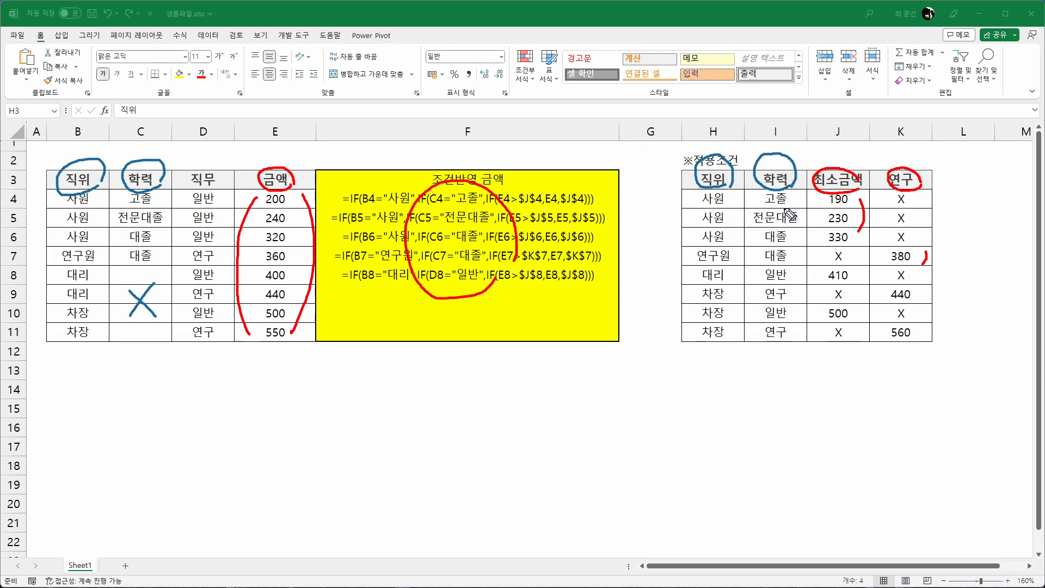
{"action": "mouse_move", "coordinate": [218, 187]}
{"action": "left_mouse_down"}
{"action": "mouse_move", "coordinate": [187, 190]}
{"action": "mouse_move", "coordinate": [220, 161]}
{"action": "mouse_move", "coordinate": [220, 192]}
{"action": "left_mouse_up"}
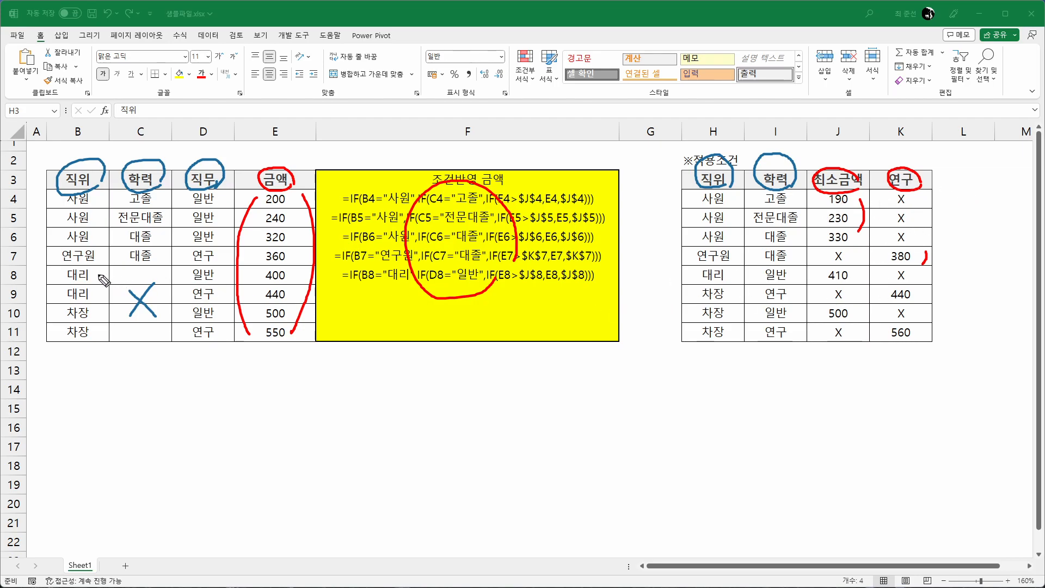
{"action": "left_click_drag", "start_coordinate": [58, 265], "coordinate": [109, 261]}
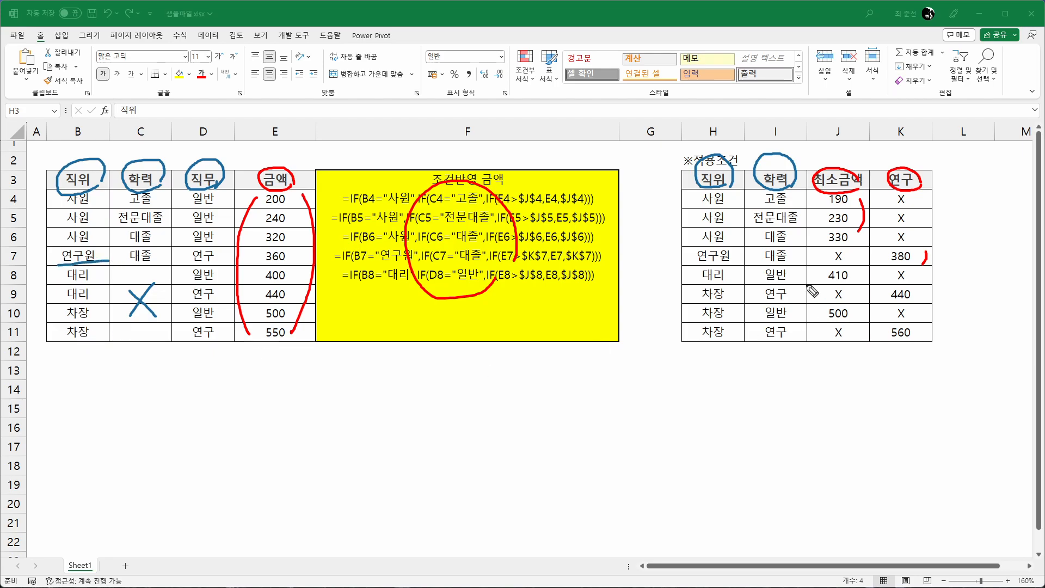
{"action": "left_click_drag", "start_coordinate": [685, 265], "coordinate": [746, 267]}
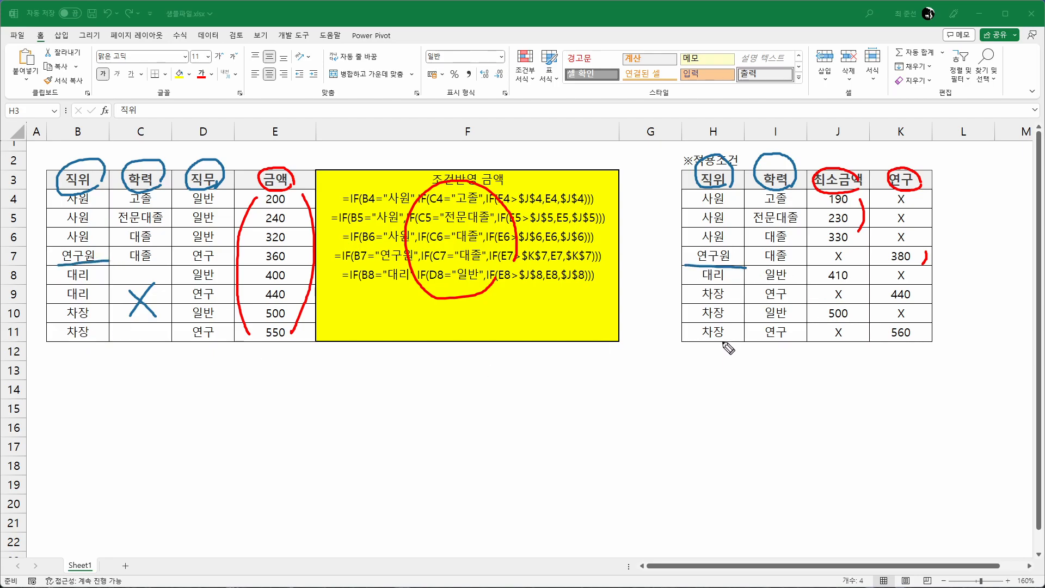
{"action": "mouse_move", "coordinate": [792, 331]}
{"action": "left_mouse_down"}
{"action": "mouse_move", "coordinate": [784, 342]}
{"action": "mouse_move", "coordinate": [751, 311]}
{"action": "mouse_move", "coordinate": [804, 284]}
{"action": "mouse_move", "coordinate": [810, 341]}
{"action": "left_mouse_up"}
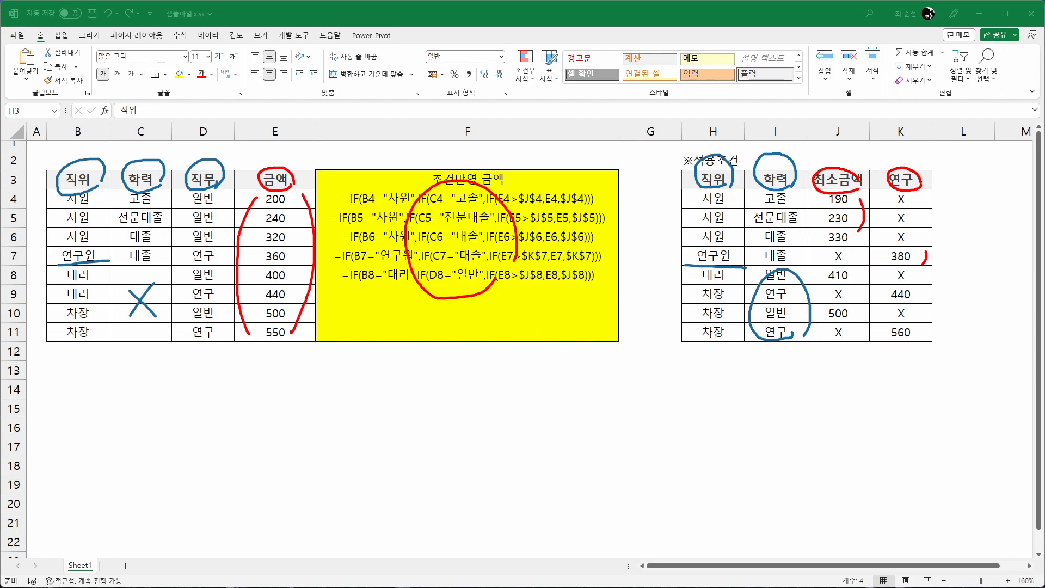
Step: Compare the 대리 rows of both tables in yellow, strike through 차장 in H9, and annotate the lower 학력 entries as 직무
{"action": "left_click_drag", "start_coordinate": [693, 274], "coordinate": [689, 299]}
{"action": "left_click_drag", "start_coordinate": [59, 277], "coordinate": [57, 300]}
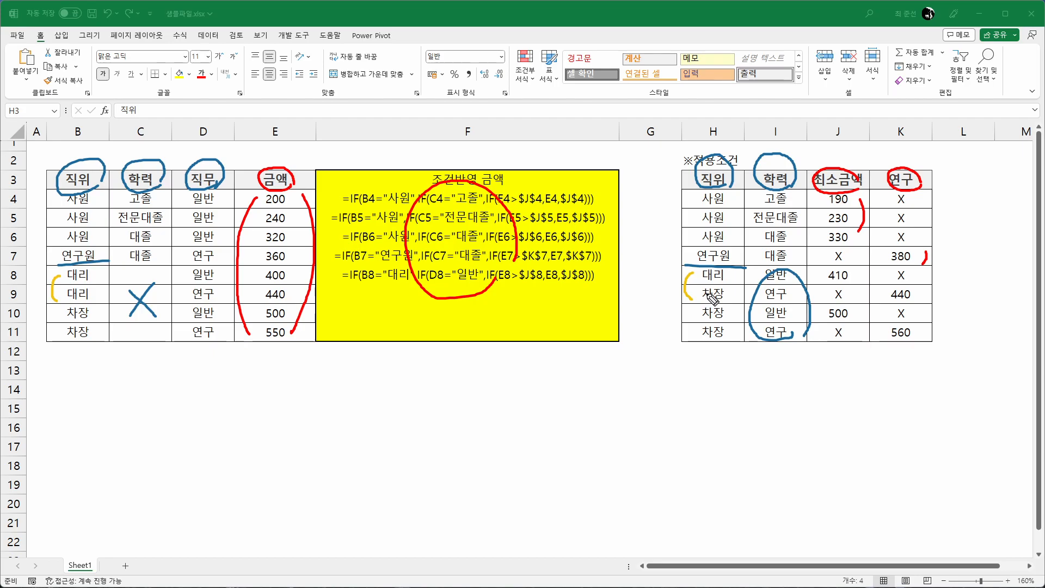
{"action": "left_click_drag", "start_coordinate": [702, 294], "coordinate": [726, 294]}
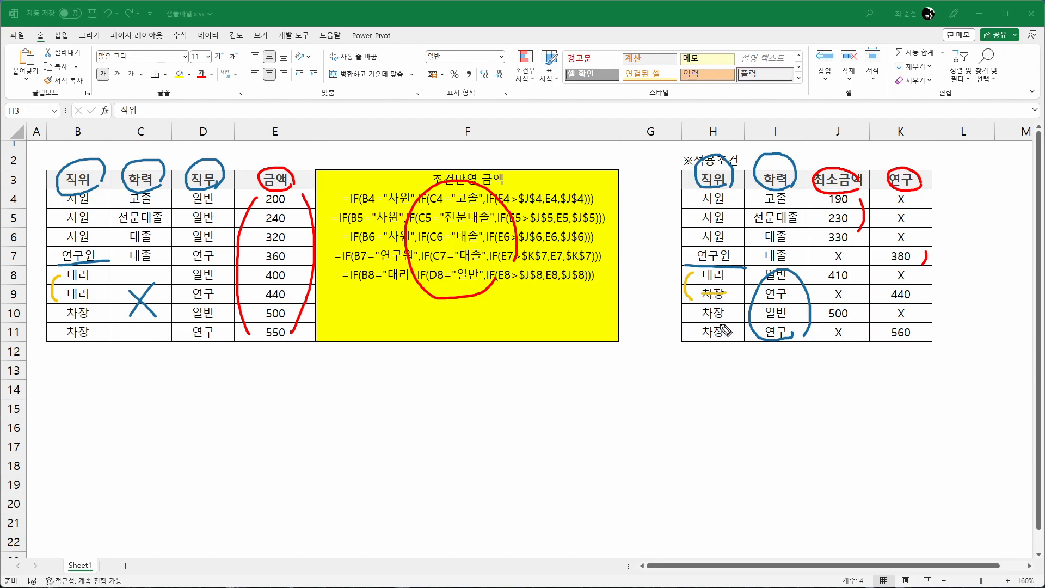
{"action": "mouse_move", "coordinate": [779, 327]}
{"action": "left_mouse_down"}
{"action": "mouse_move", "coordinate": [780, 387]}
{"action": "mouse_move", "coordinate": [760, 338]}
{"action": "mouse_move", "coordinate": [795, 336]}
{"action": "left_mouse_up"}
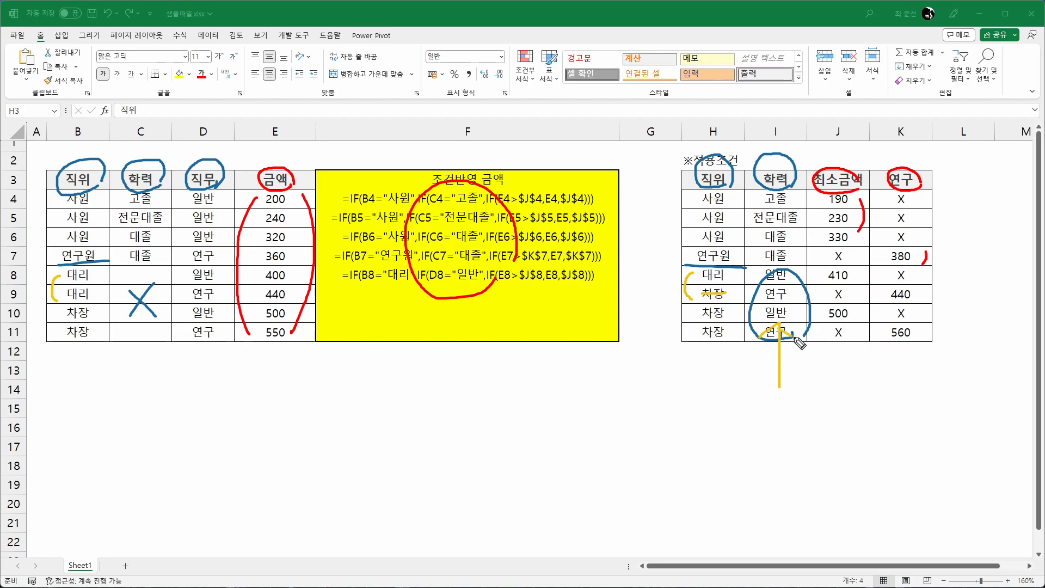
{"action": "left_click_drag", "start_coordinate": [754, 425], "coordinate": [772, 446]}
{"action": "left_click_drag", "start_coordinate": [780, 429], "coordinate": [798, 430]}
{"action": "mouse_move", "coordinate": [811, 422]}
{"action": "left_mouse_down"}
{"action": "mouse_move", "coordinate": [809, 457]}
{"action": "mouse_move", "coordinate": [815, 413]}
{"action": "mouse_move", "coordinate": [821, 428]}
{"action": "mouse_move", "coordinate": [838, 428]}
{"action": "left_mouse_up"}
{"action": "left_click_drag", "start_coordinate": [828, 430], "coordinate": [829, 456]}
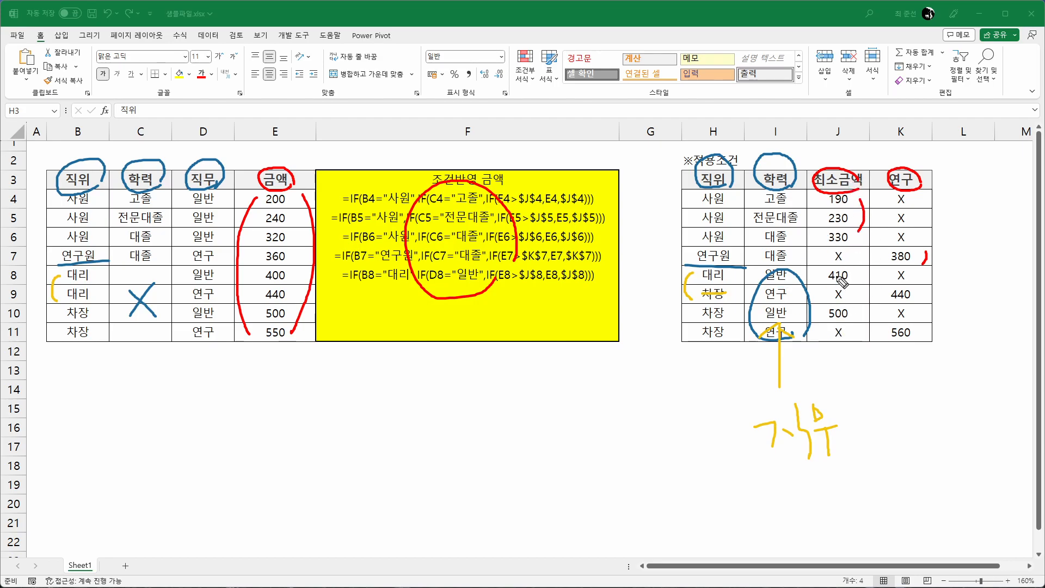
Step: Annotate the 최소금액 and 연구 headers with 일 and 연, underline both tables' header rows, and clear all pen marks
{"action": "left_click_drag", "start_coordinate": [838, 145], "coordinate": [842, 145]}
{"action": "left_click_drag", "start_coordinate": [858, 131], "coordinate": [855, 154]}
{"action": "mouse_move", "coordinate": [846, 154]}
{"action": "left_mouse_down"}
{"action": "mouse_move", "coordinate": [863, 164]}
{"action": "mouse_move", "coordinate": [919, 147]}
{"action": "left_mouse_up"}
{"action": "mouse_move", "coordinate": [922, 130]}
{"action": "left_mouse_down"}
{"action": "mouse_move", "coordinate": [921, 164]}
{"action": "mouse_move", "coordinate": [939, 160]}
{"action": "left_mouse_up"}
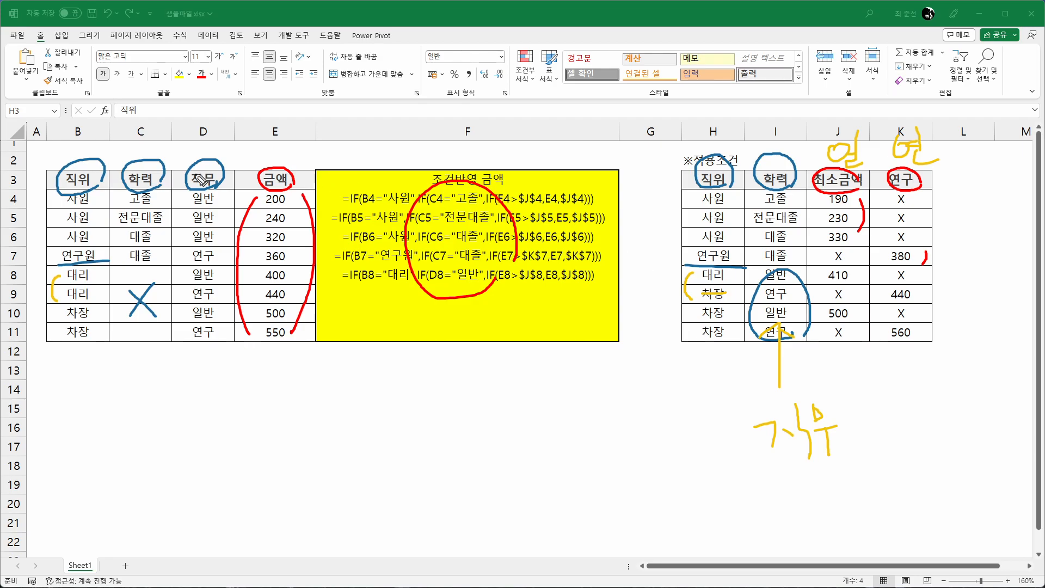
{"action": "left_click_drag", "start_coordinate": [57, 191], "coordinate": [213, 198]}
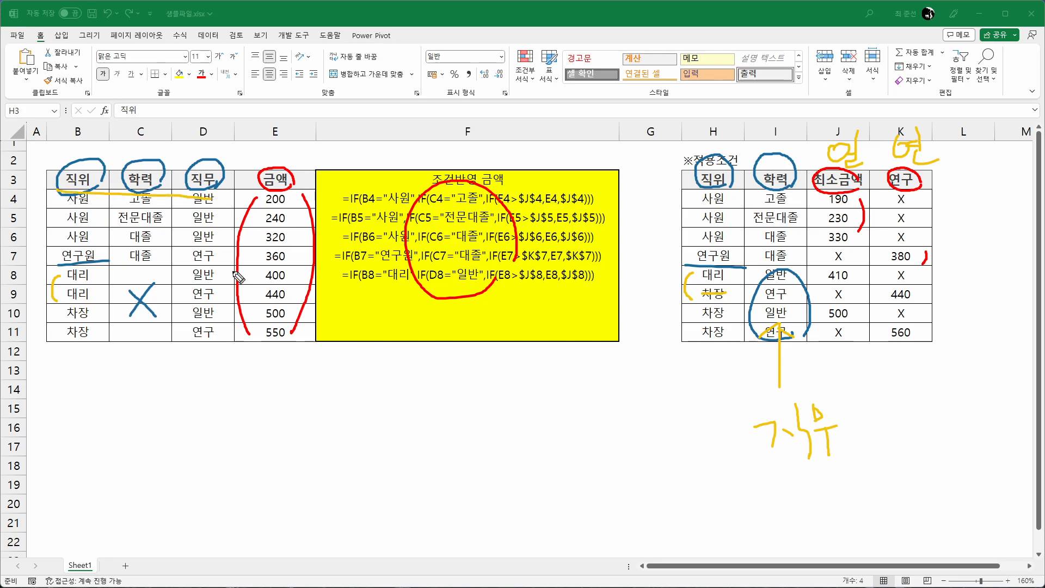
{"action": "left_click_drag", "start_coordinate": [692, 191], "coordinate": [933, 178]}
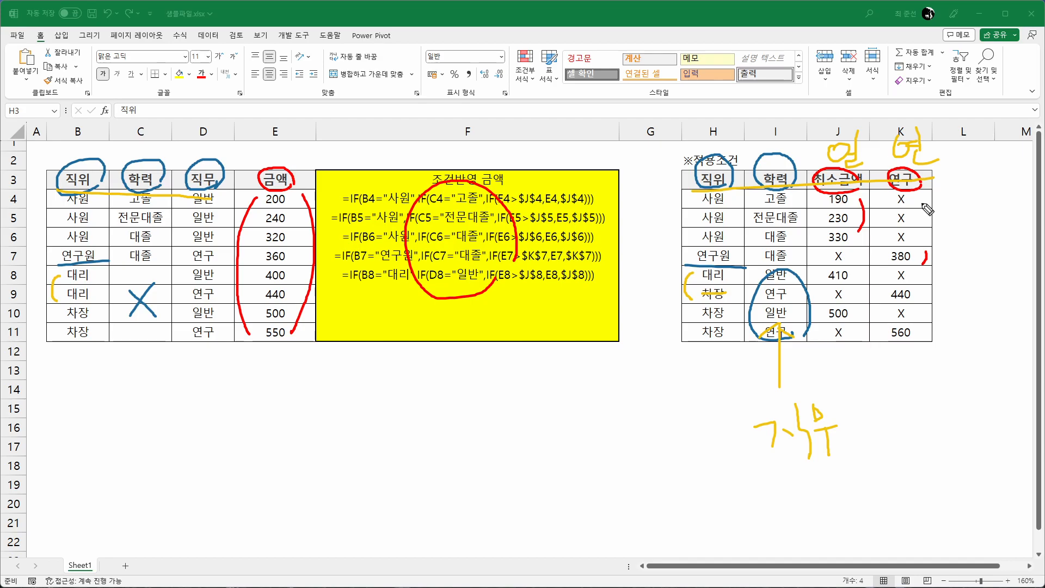
{"action": "key", "text": "Escape"}
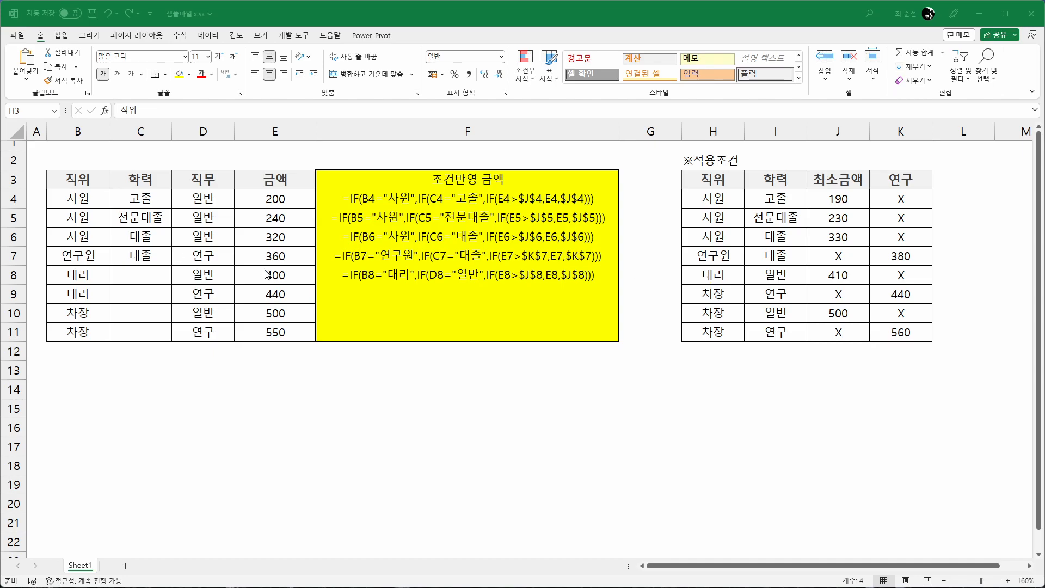
Step: Change the 직위 entry in cell H9 of the condition table to 대리
{"action": "left_click", "coordinate": [729, 295]}
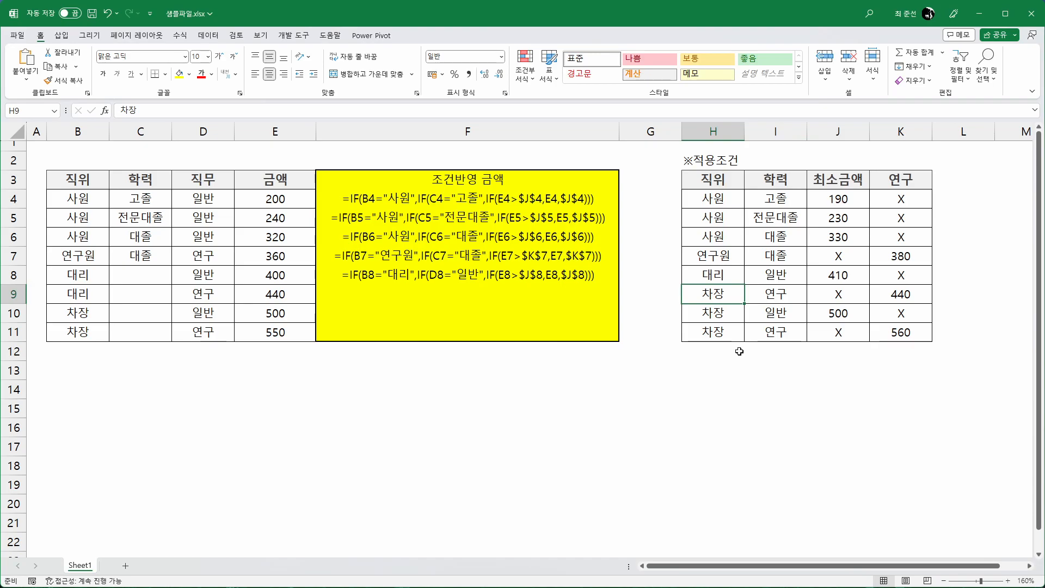
{"action": "type", "text": "eoeofl"}
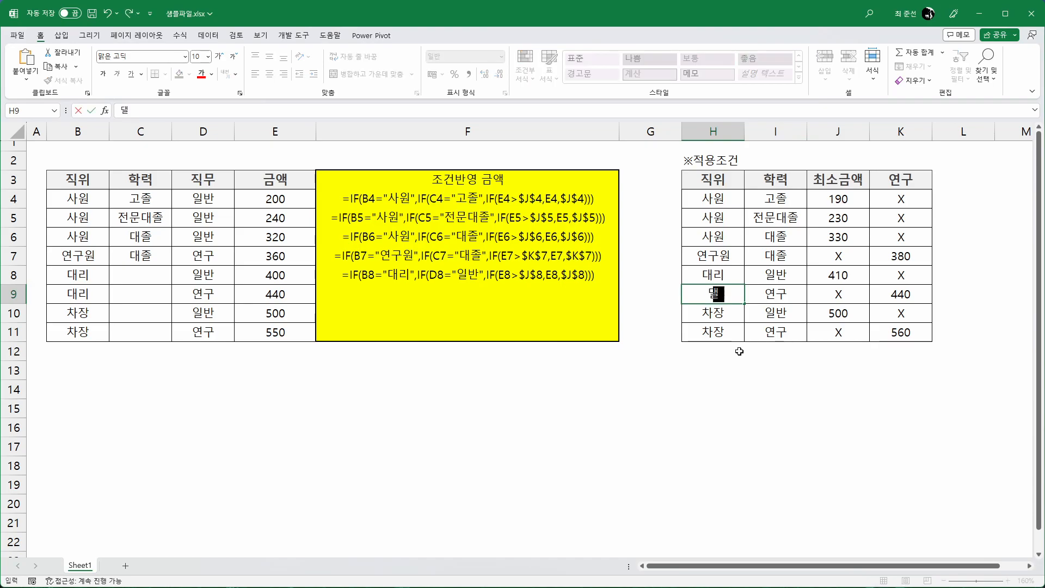
{"action": "key", "text": "Return"}
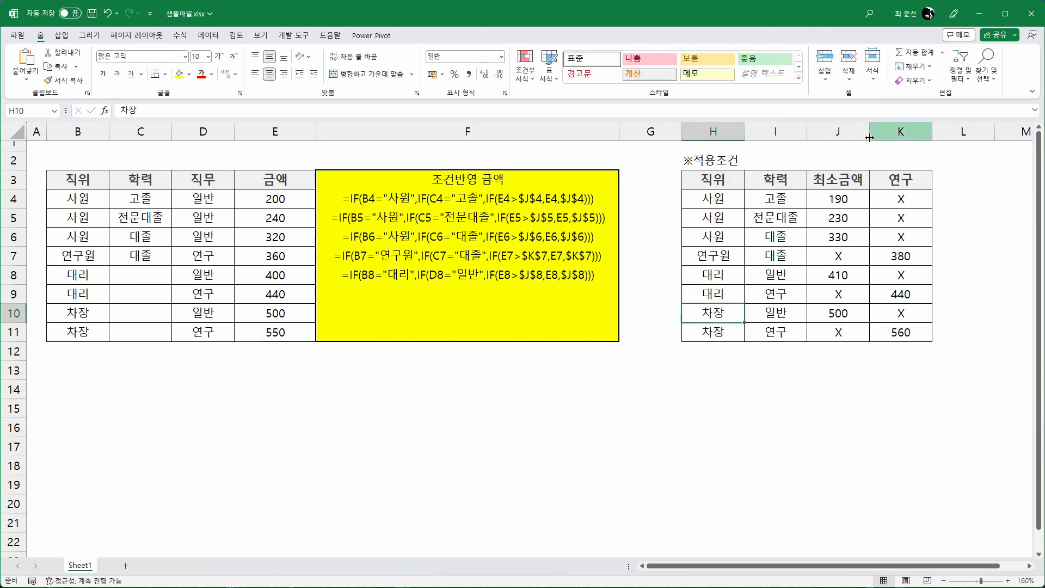
Step: Insert a new column J before 최소금액 in the condition table and give it the header 직무
{"action": "right_click", "coordinate": [838, 132]}
{"action": "left_click", "coordinate": [863, 244]}
{"action": "left_click", "coordinate": [841, 182]}
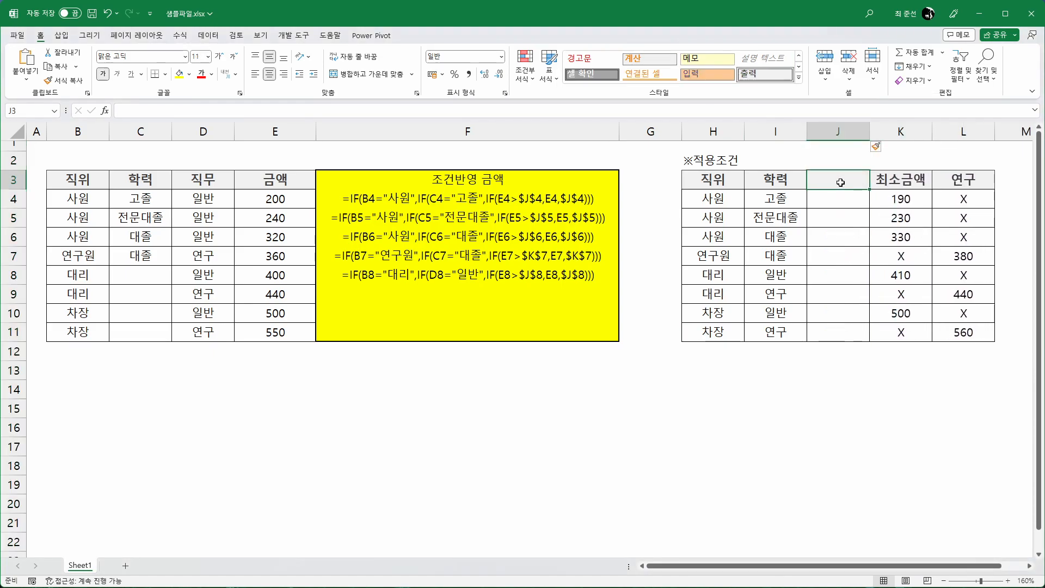
{"action": "type", "text": "wlran"}
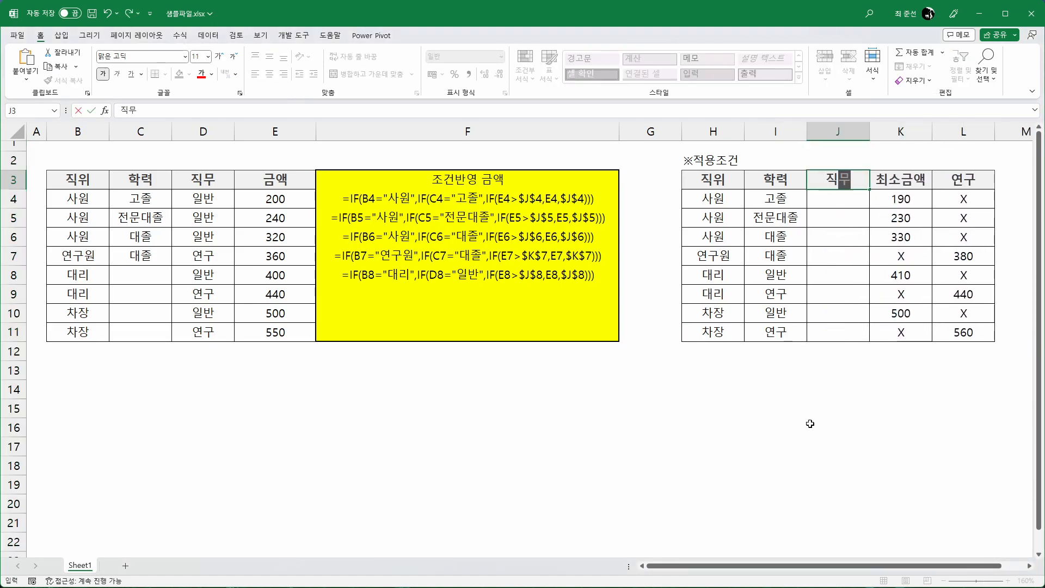
{"action": "key", "text": "Return"}
Step: Move the 일반/연구 entries of the 대리 and 차장 rows from 학력 (I8:I11) into the 직무 column (J8:J11)
{"action": "left_click_drag", "start_coordinate": [783, 274], "coordinate": [841, 310]}
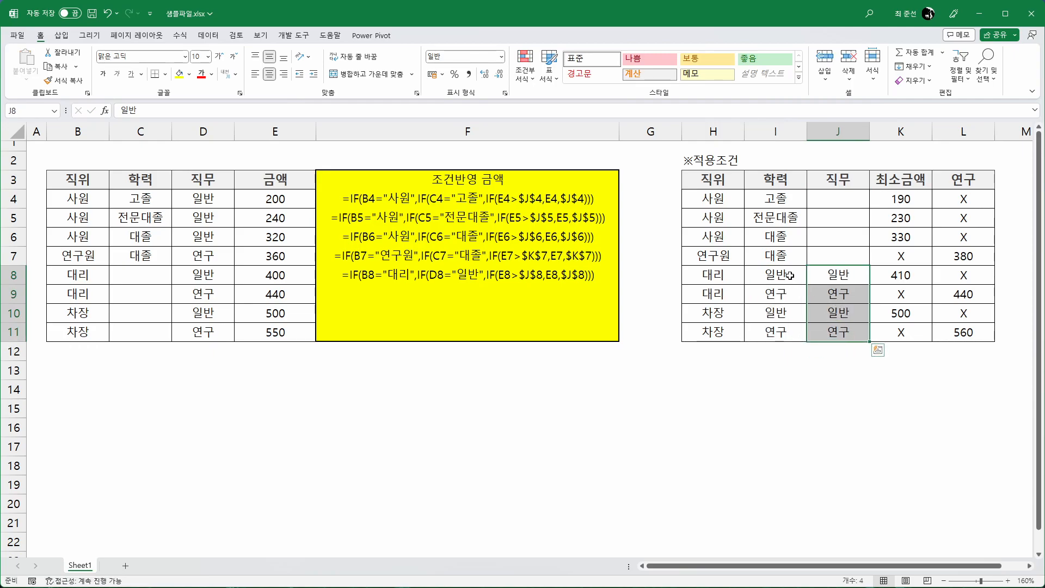
{"action": "left_click_drag", "start_coordinate": [790, 275], "coordinate": [781, 330]}
{"action": "key", "text": "Delete"}
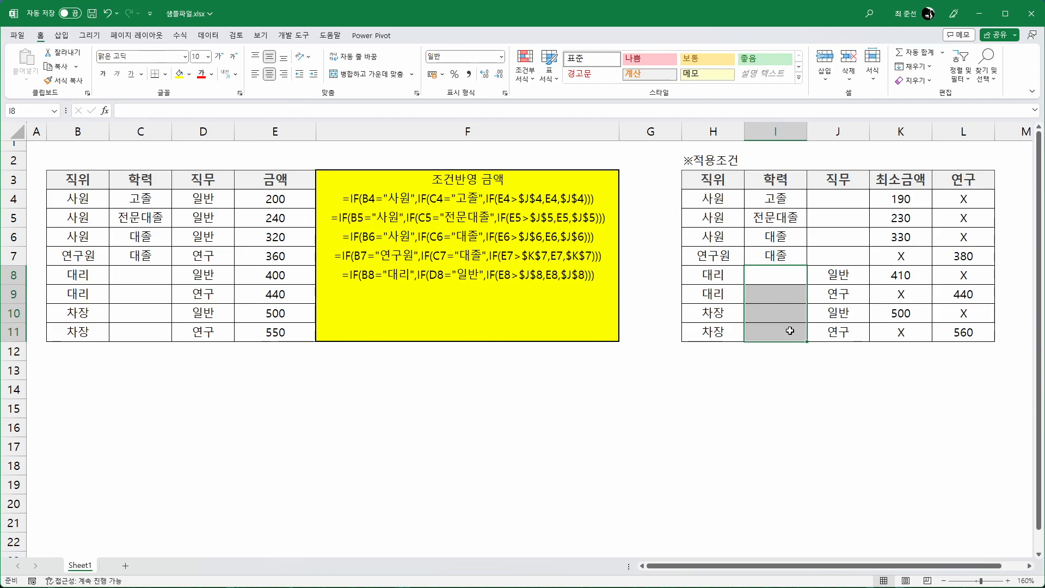
Step: Fill the 직무 cells J4:J6 with 일반 and enter 연구 in J7
{"action": "left_click_drag", "start_coordinate": [843, 197], "coordinate": [846, 252]}
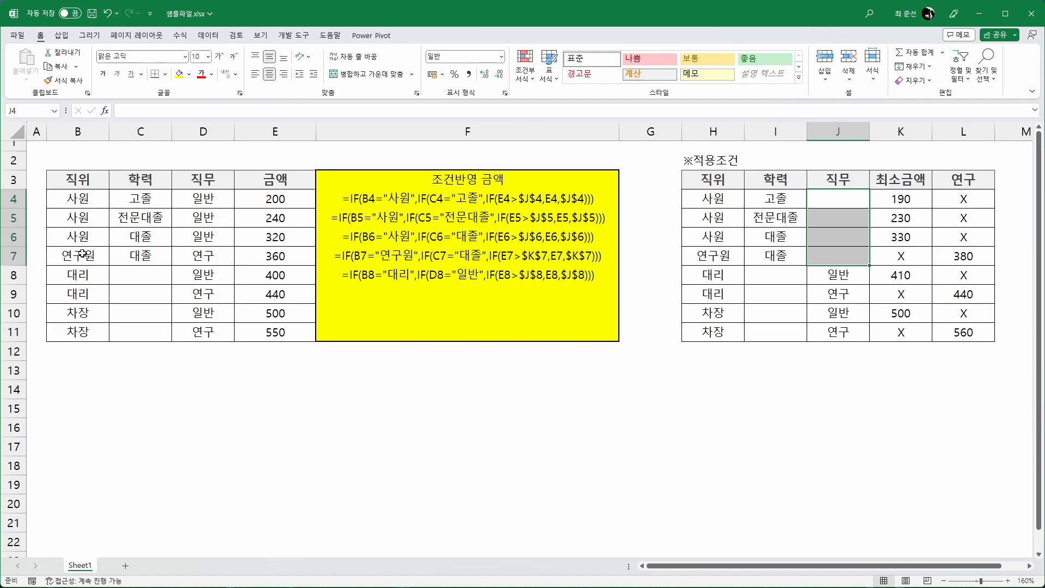
{"action": "left_click_drag", "start_coordinate": [842, 204], "coordinate": [841, 239]}
{"action": "type", "text": "일반"}
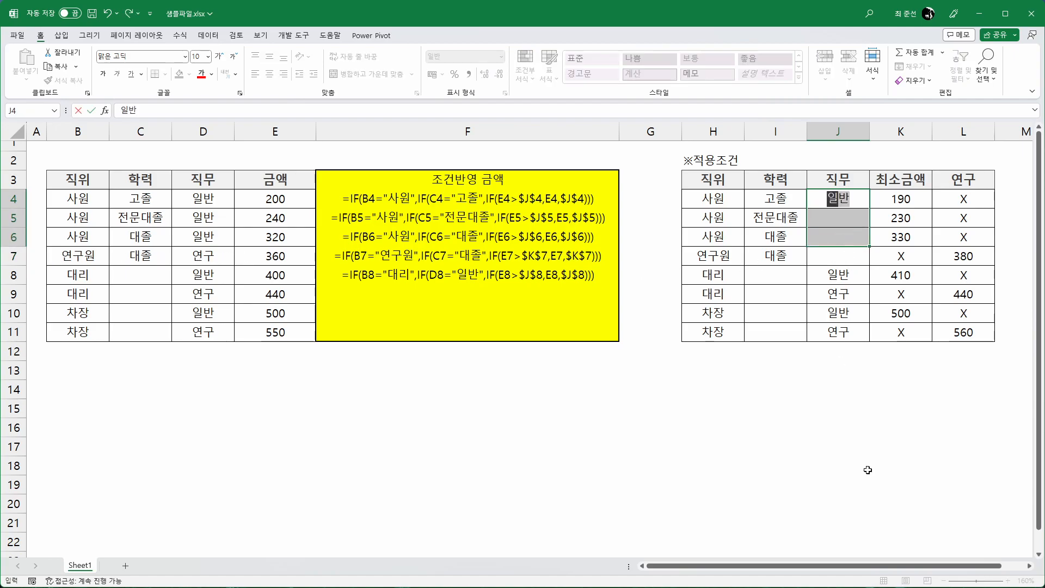
{"action": "key", "text": "ctrl+Return"}
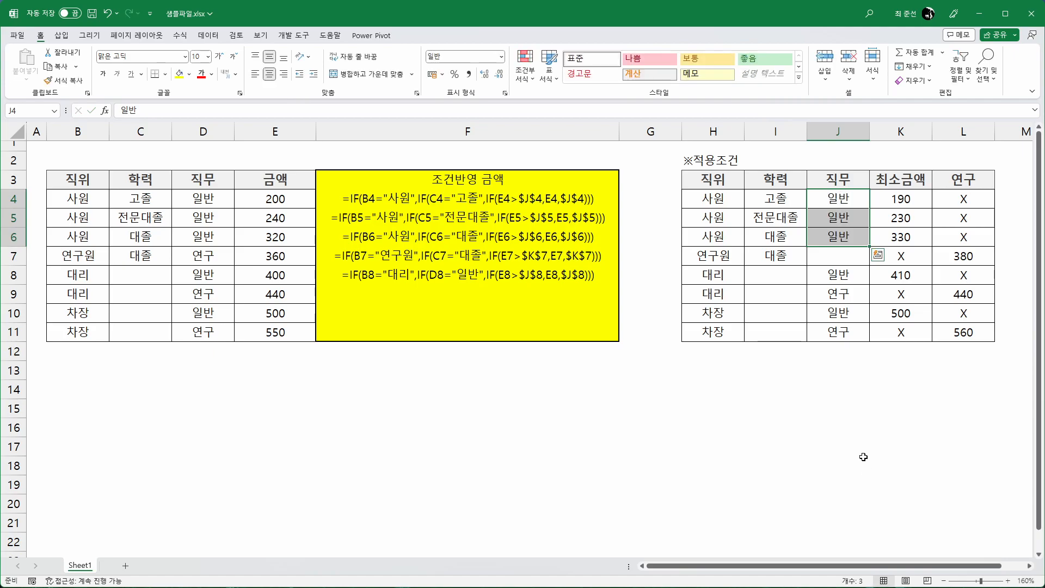
{"action": "left_click", "coordinate": [863, 261]}
{"action": "type", "text": "연구"}
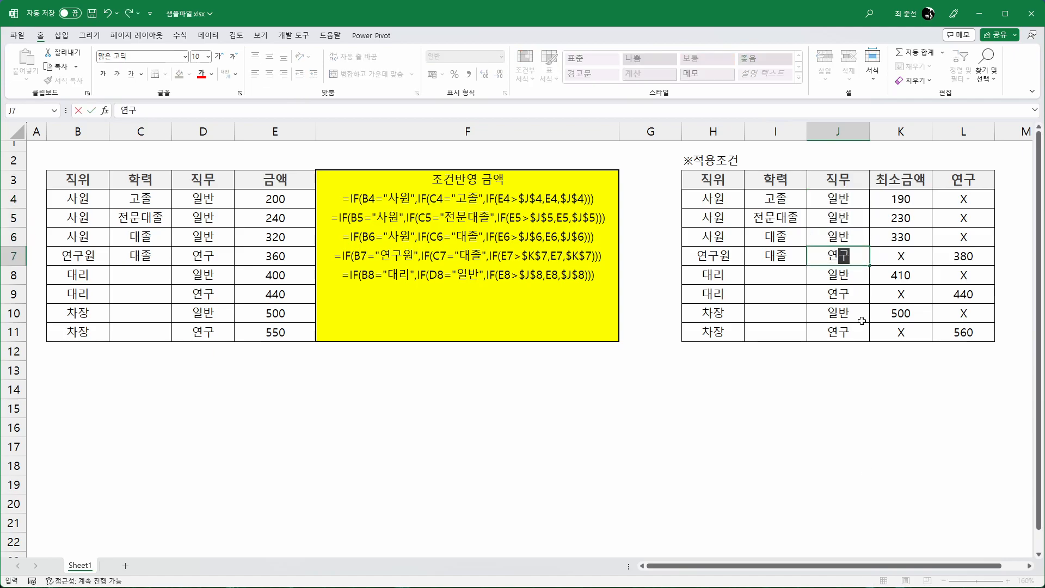
{"action": "key", "text": "Return"}
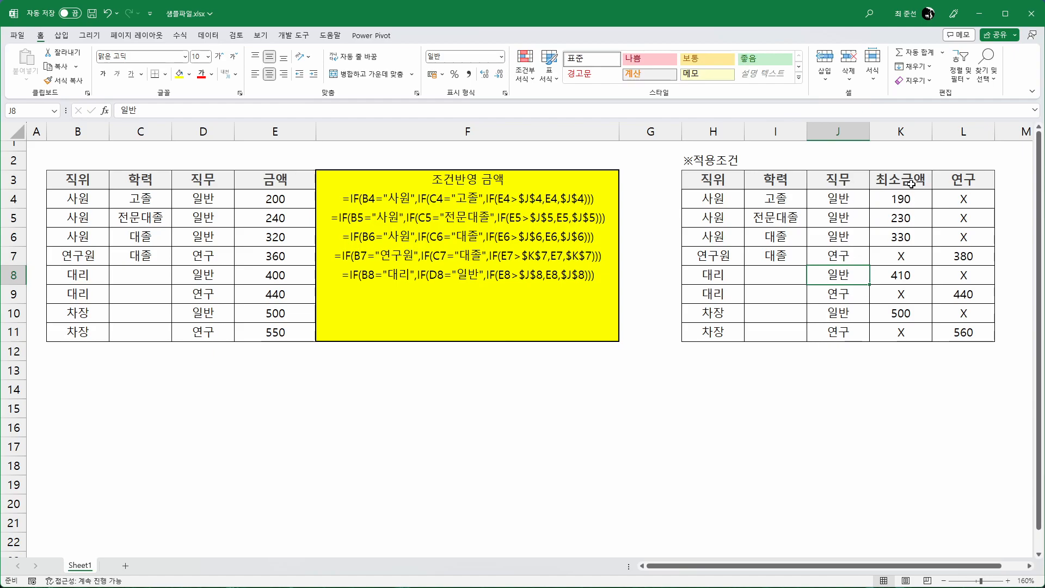
Step: Copy the amounts in L7, L9 and L11 of the 연구 column into the 최소금액 cells K7, K9 and K11
{"action": "left_click", "coordinate": [968, 259]}
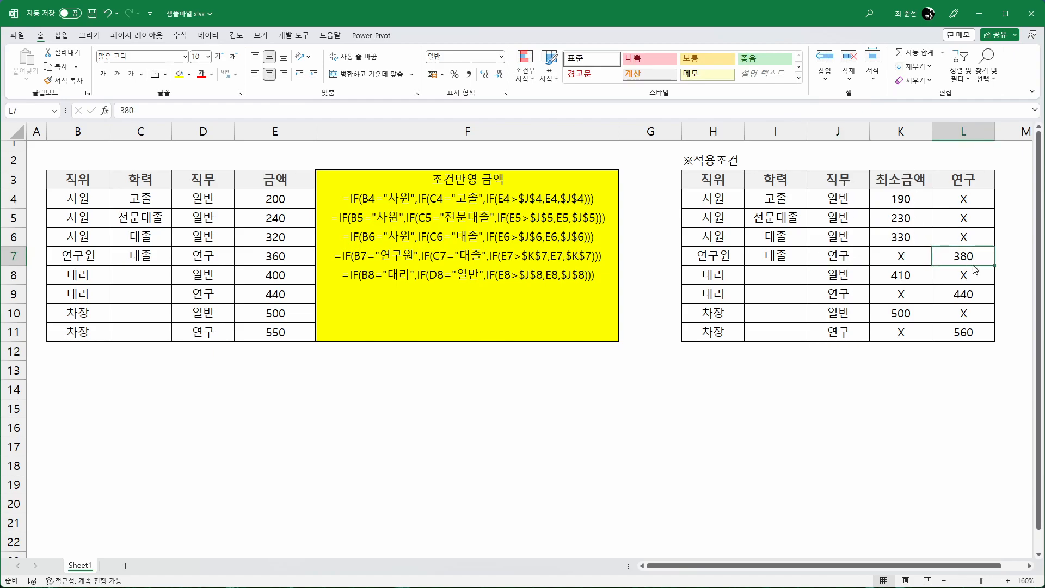
{"action": "left_click_drag", "start_coordinate": [973, 266], "coordinate": [910, 266]}
{"action": "left_click", "coordinate": [972, 299]}
{"action": "left_click_drag", "start_coordinate": [970, 303], "coordinate": [908, 308]}
{"action": "left_click", "coordinate": [967, 338]}
{"action": "left_click_drag", "start_coordinate": [967, 341], "coordinate": [925, 344]}
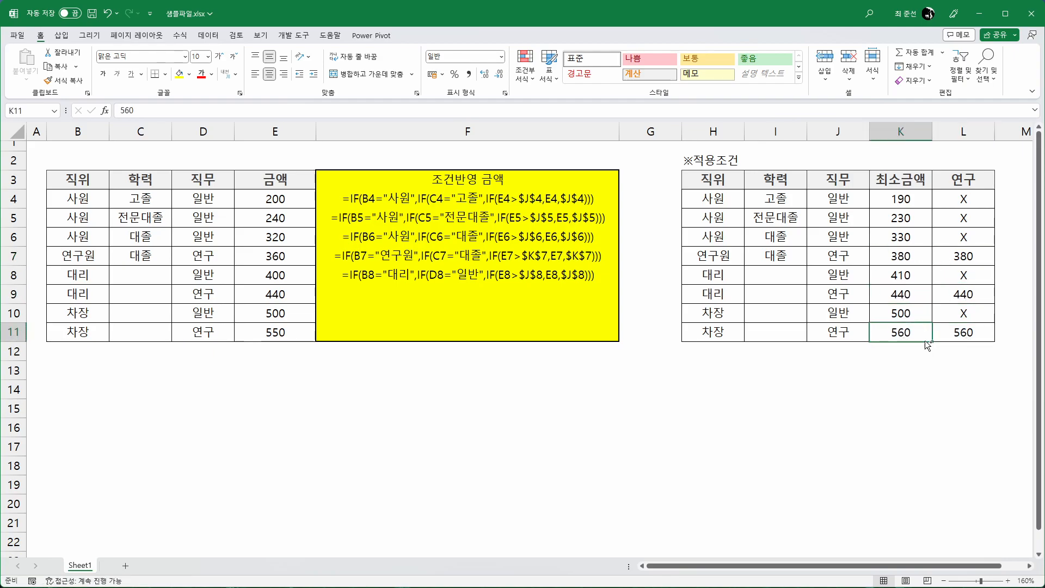
Step: Delete the 연구 amount column L from the condition table
{"action": "right_click", "coordinate": [962, 126]}
{"action": "left_click", "coordinate": [1003, 251]}
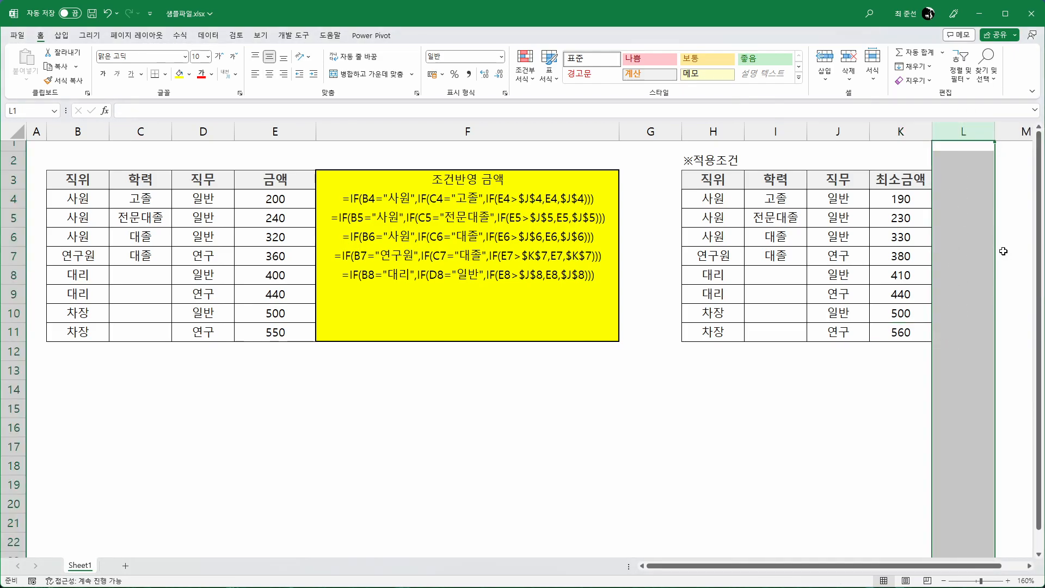
{"action": "left_click", "coordinate": [790, 351]}
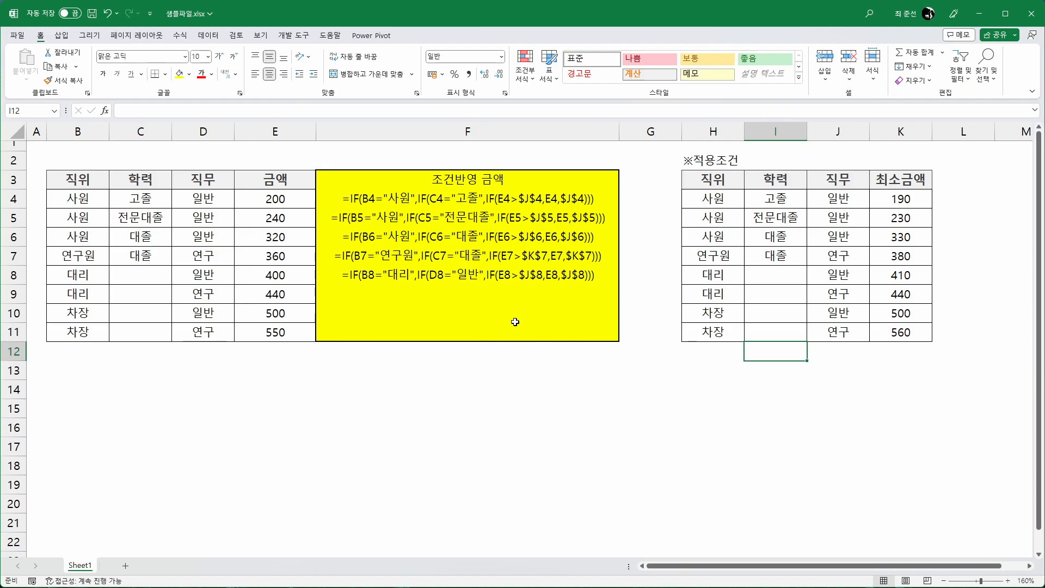
Step: Clear the old IF formulas from F4:F8 and narrow column F to fit its header
{"action": "left_click_drag", "start_coordinate": [457, 199], "coordinate": [439, 275]}
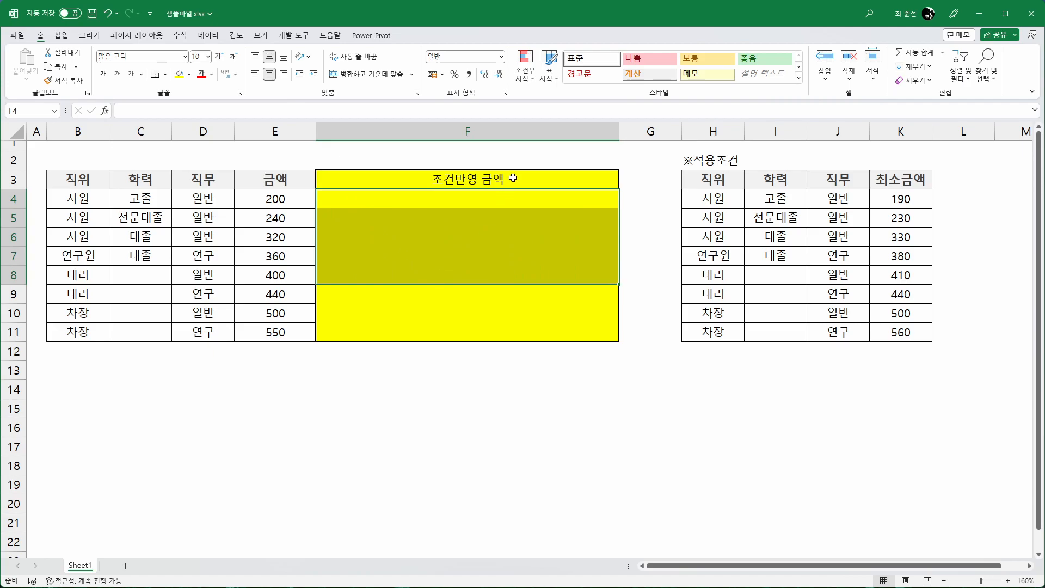
{"action": "left_click_drag", "start_coordinate": [619, 131], "coordinate": [457, 131]}
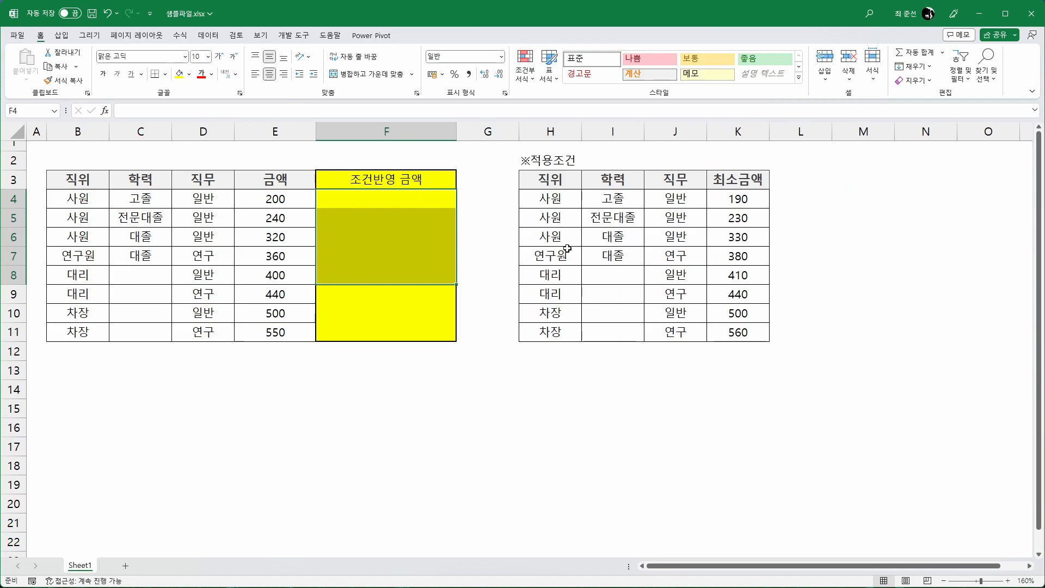
Step: Compare the 직위, 학력 and 직무 values in row 4 of the data table with those of the condition table
{"action": "left_click", "coordinate": [90, 202]}
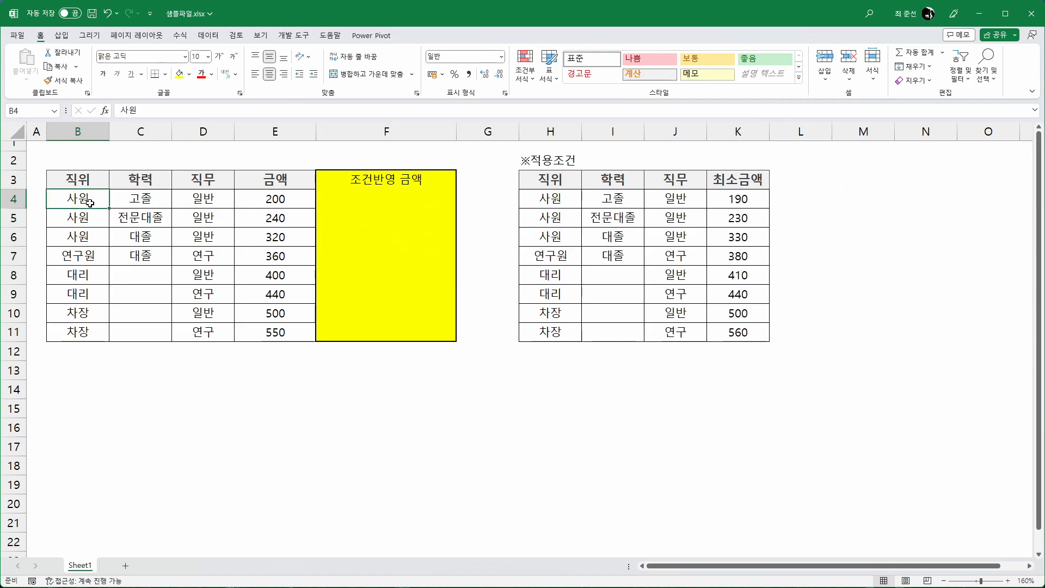
{"action": "left_click", "coordinate": [149, 197]}
{"action": "left_click", "coordinate": [183, 198]}
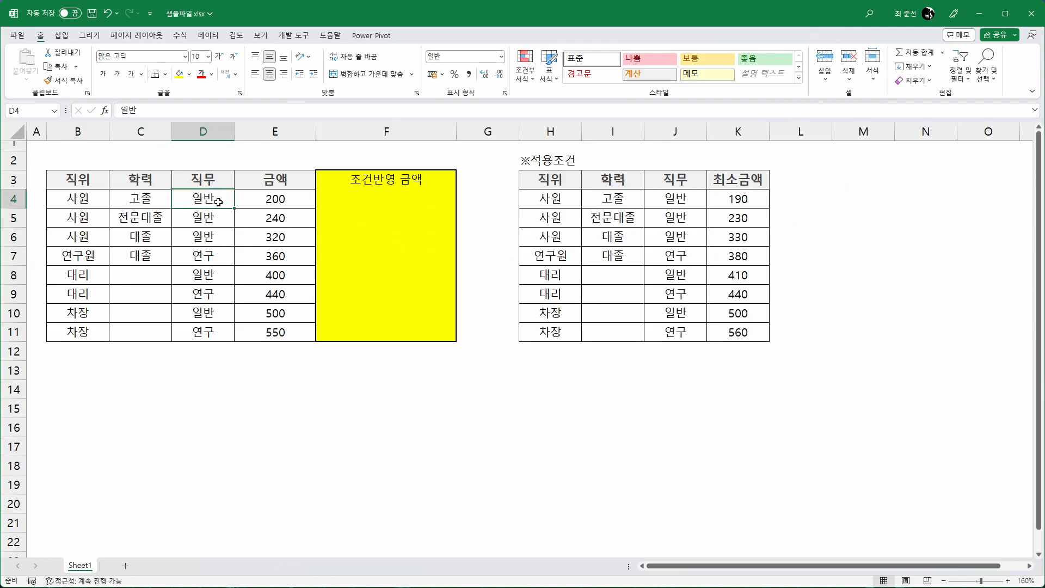
{"action": "left_click", "coordinate": [536, 201]}
{"action": "left_click", "coordinate": [599, 199]}
{"action": "left_click", "coordinate": [681, 199]}
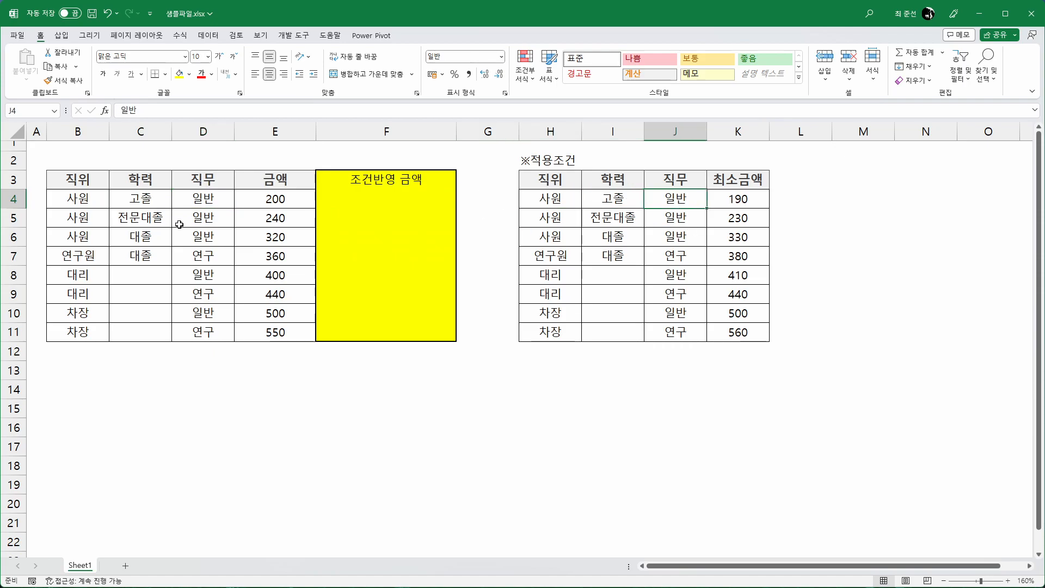
{"action": "left_click", "coordinate": [363, 202]}
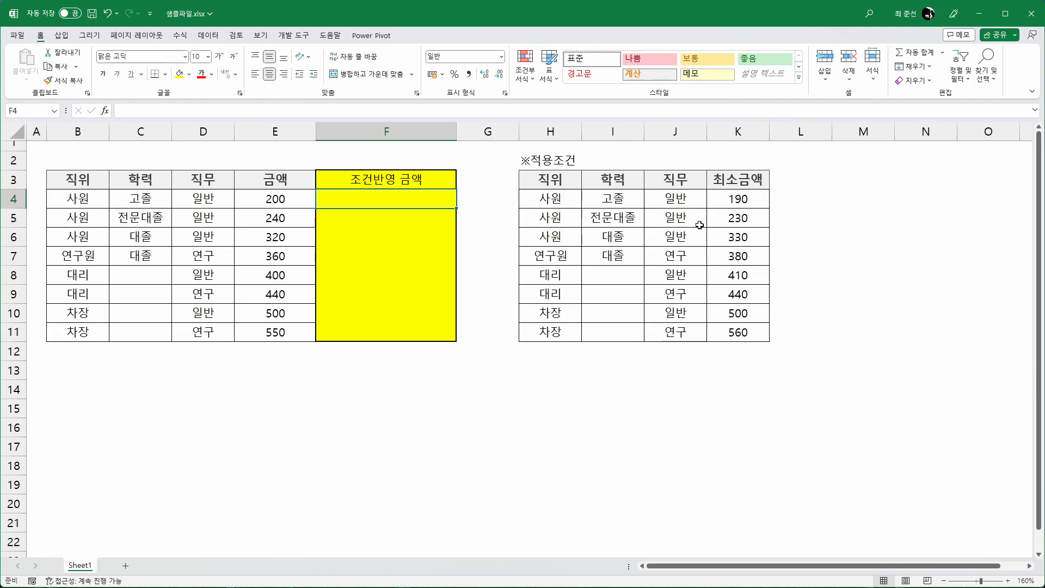
{"action": "left_click", "coordinate": [73, 205]}
{"action": "left_click", "coordinate": [148, 201]}
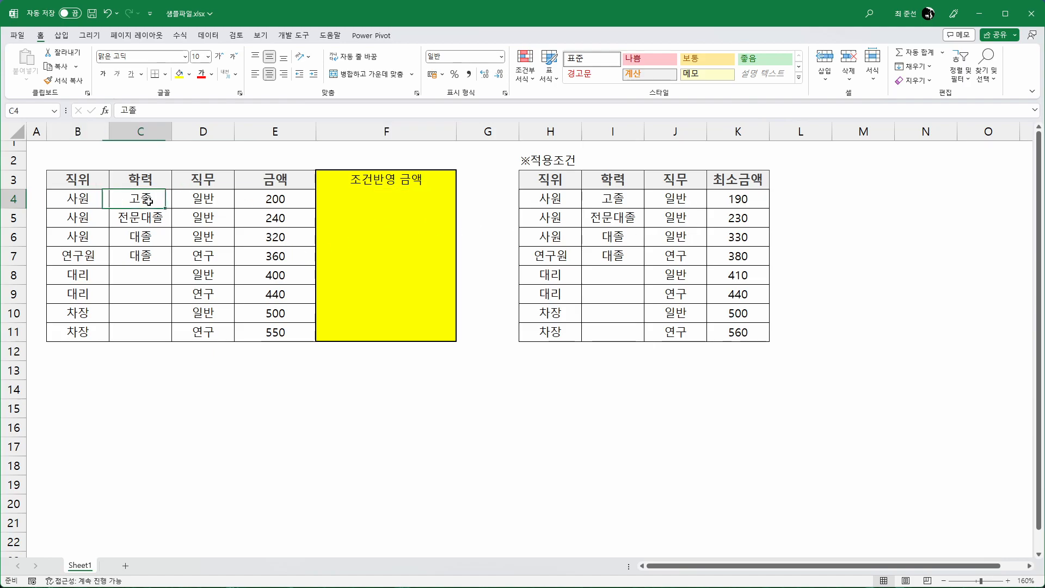
{"action": "left_click", "coordinate": [179, 199]}
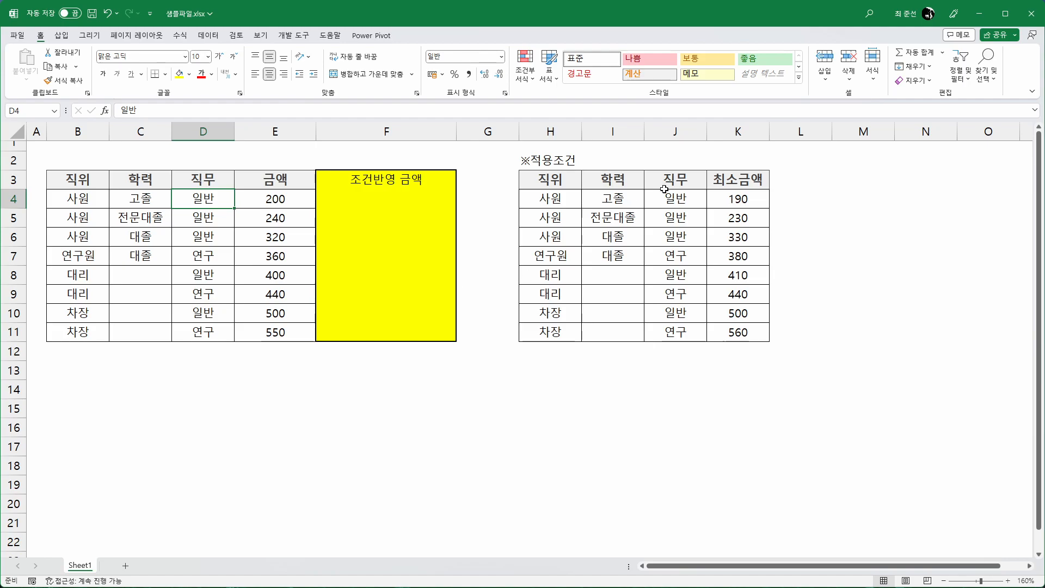
Step: Insert a blank column K before 최소금액 in the condition table and widen it for the combined criteria text
{"action": "right_click", "coordinate": [744, 133]}
{"action": "left_click", "coordinate": [777, 241]}
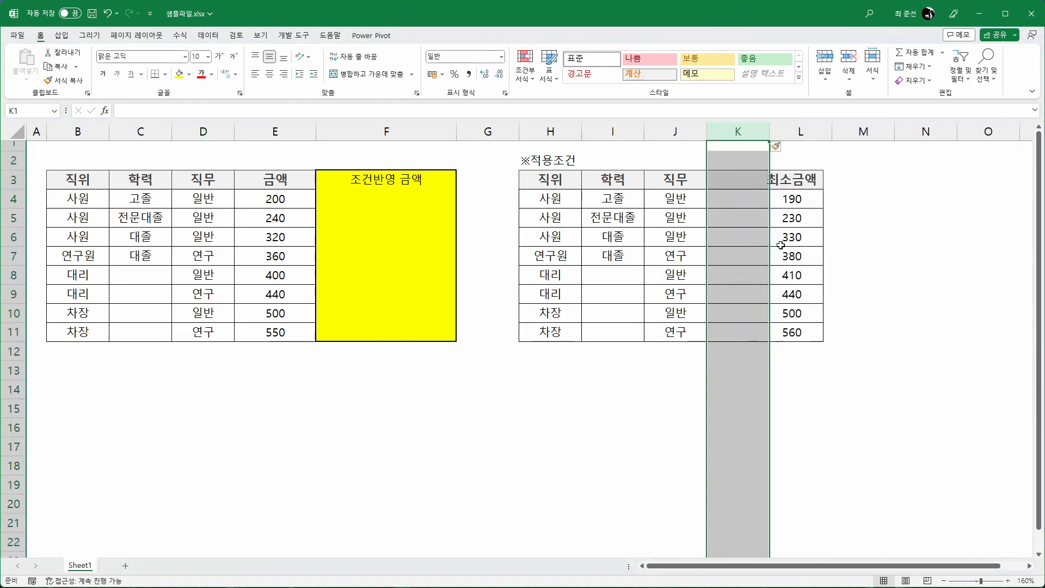
{"action": "left_click_drag", "start_coordinate": [770, 129], "coordinate": [817, 129]}
Step: Join the three criteria in K4 with =H4 & I4 & J4 and fill the formula down to K11
{"action": "left_click", "coordinate": [769, 202]}
{"action": "type", "text": "="}
{"action": "key", "text": "Left"}
{"action": "key", "text": "Left"}
{"action": "key", "text": "Left"}
{"action": "type", "text": "&"}
{"action": "key", "text": "Left"}
{"action": "key", "text": "Left"}
{"action": "type", "text": "&"}
{"action": "key", "text": "Left"}
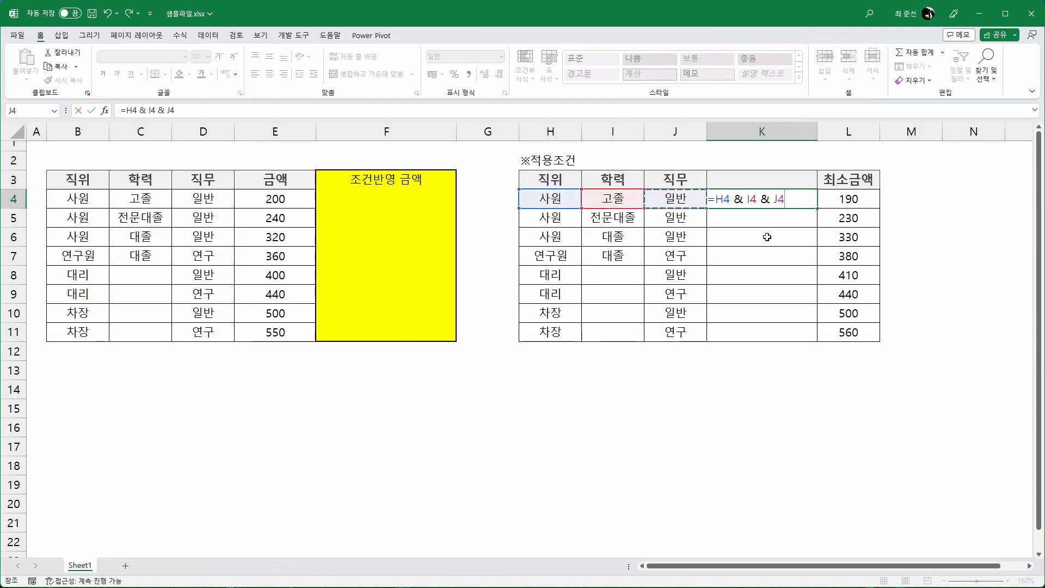
{"action": "key", "text": "Return"}
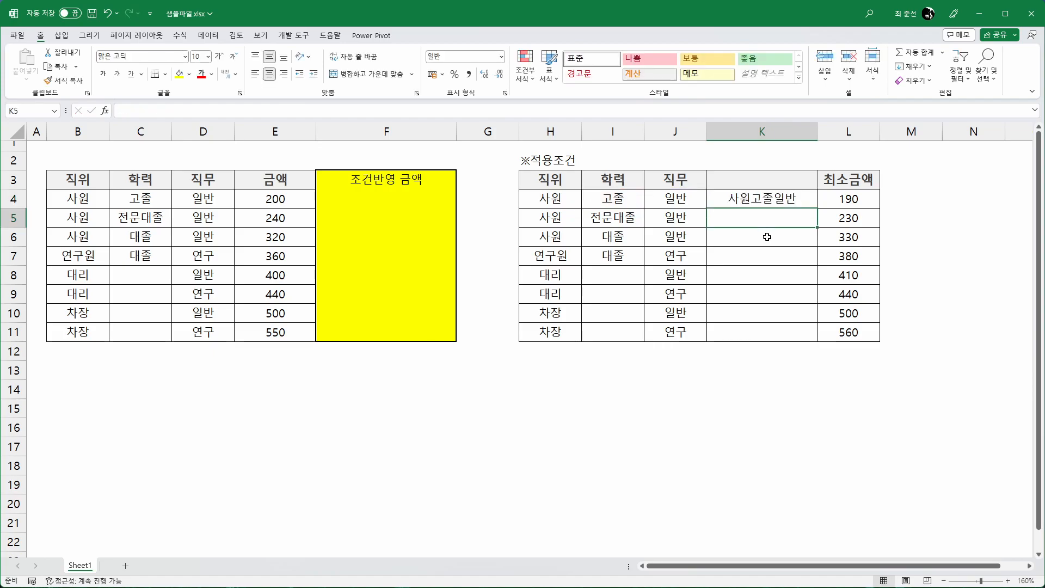
{"action": "left_click", "coordinate": [795, 199]}
{"action": "left_click_drag", "start_coordinate": [818, 208], "coordinate": [805, 335]}
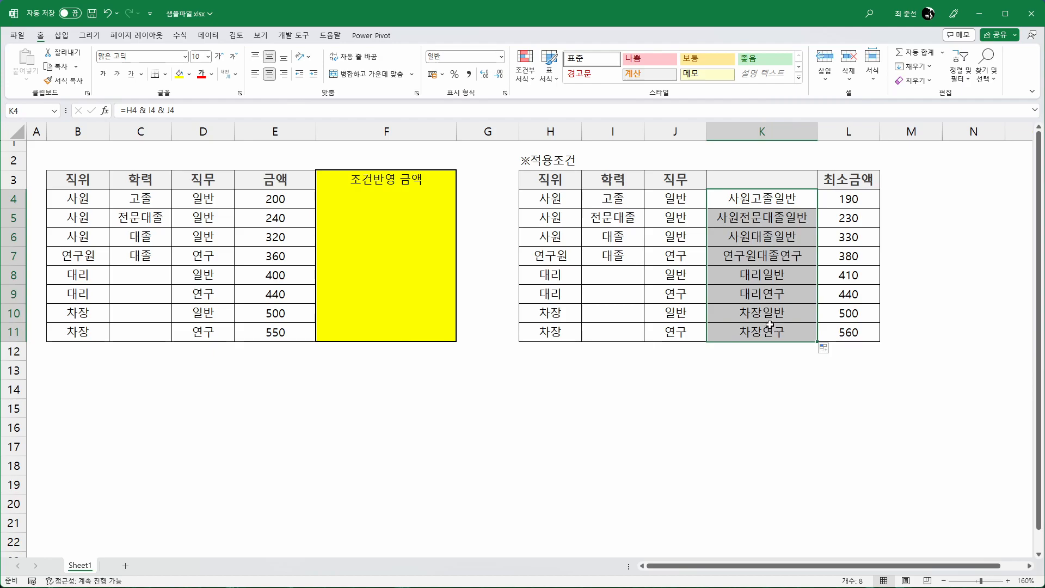
Step: Enter =VLOOKUP(B4 & C4 & D4, $K$4:$L$11, 2, FALSE) in F4 and fill it down to F11
{"action": "left_click", "coordinate": [344, 201]}
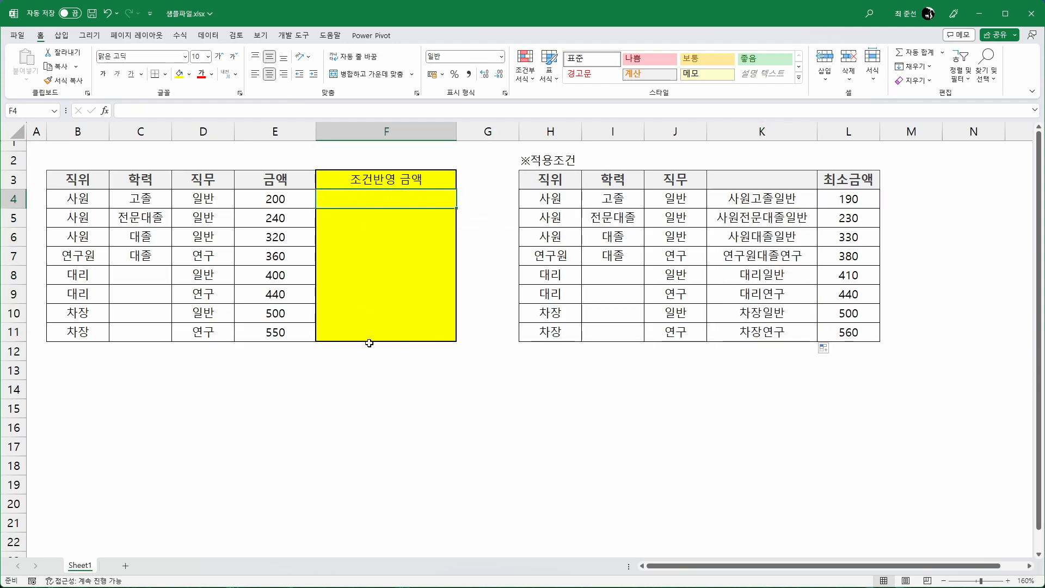
{"action": "type", "text": "=VLOOKUP("}
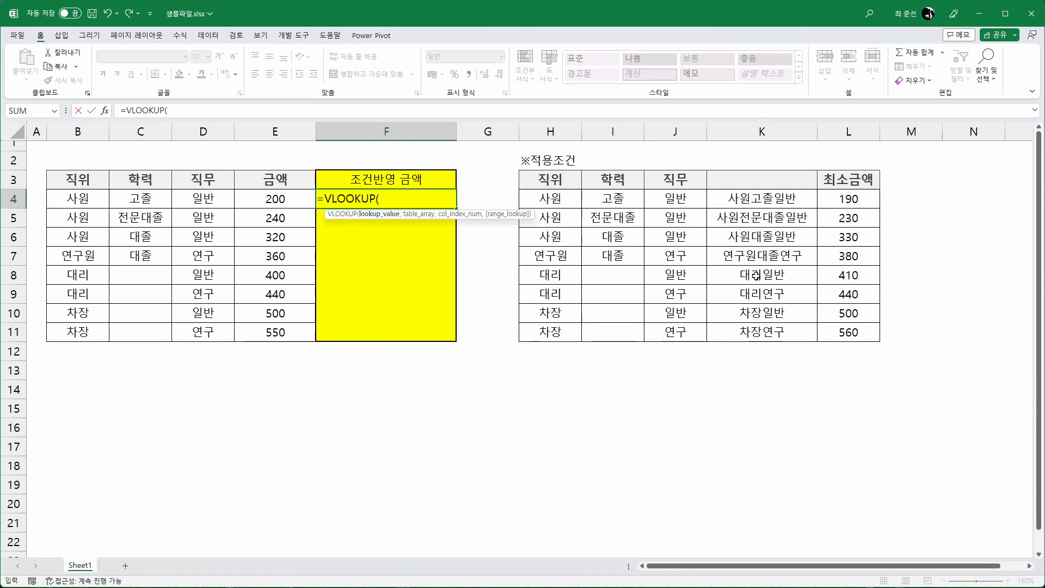
{"action": "left_click", "coordinate": [88, 203]}
{"action": "type", "text": "& C4 & D4,"}
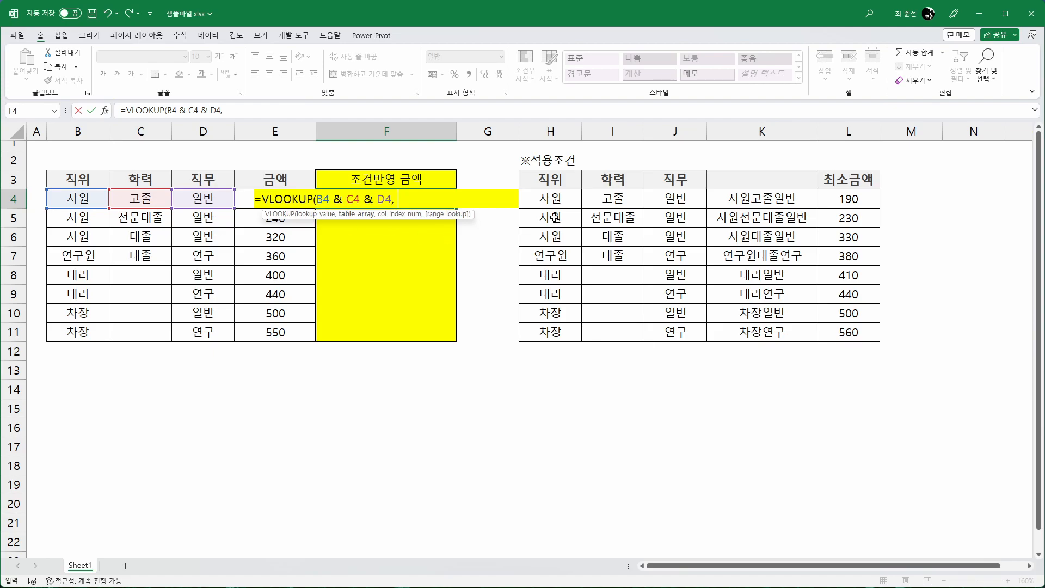
{"action": "left_click_drag", "start_coordinate": [756, 198], "coordinate": [839, 342]}
{"action": "key", "text": "F4"}
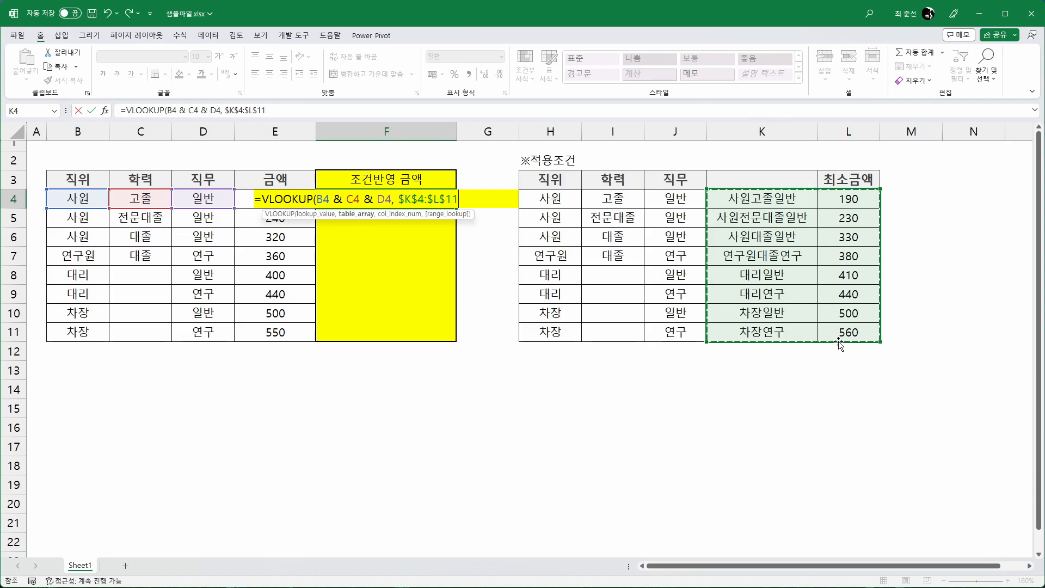
{"action": "type", "text": ", 2"}
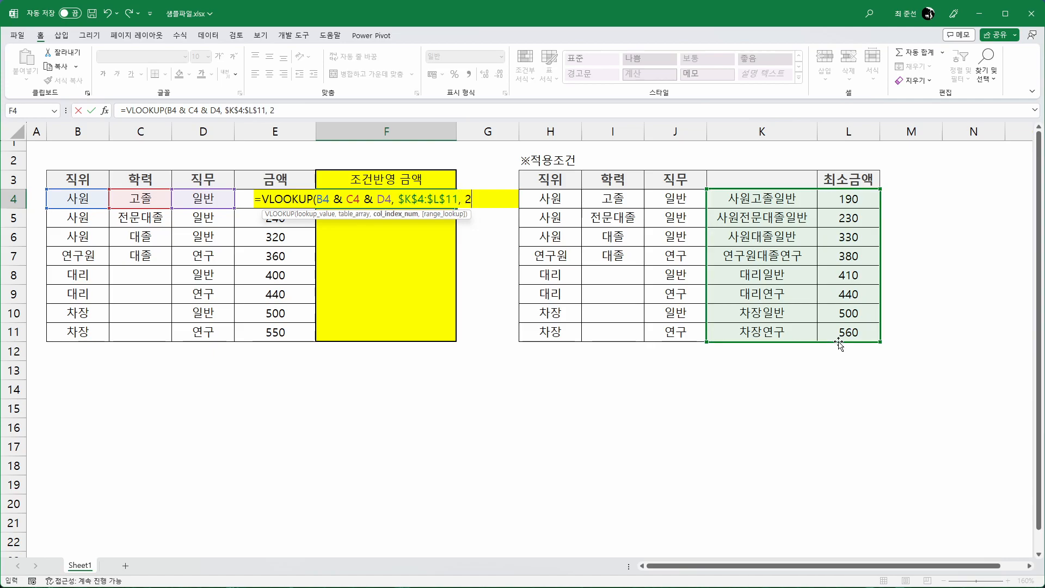
{"action": "type", "text": ", FALSE"}
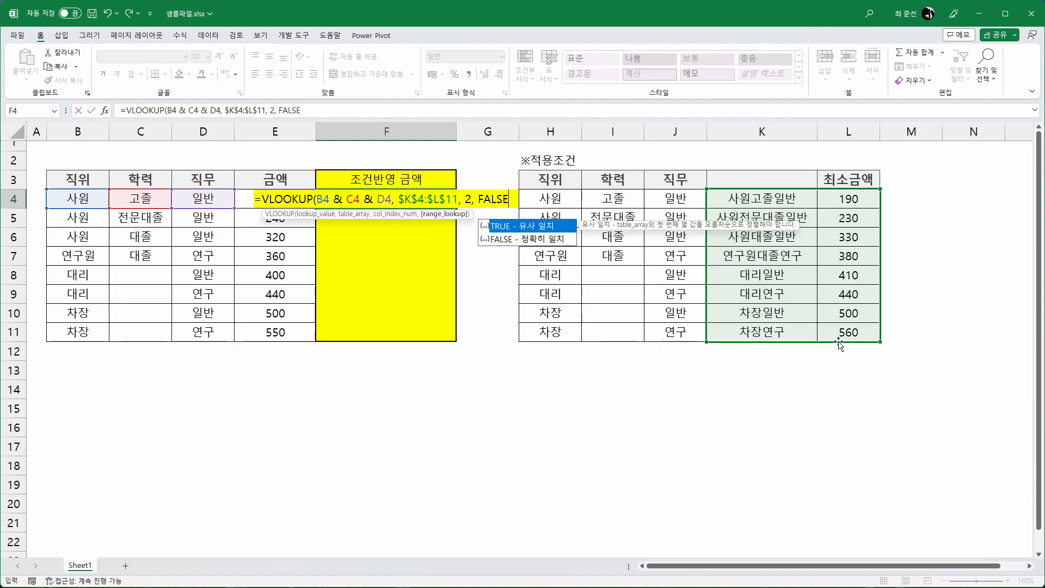
{"action": "type", "text": ")"}
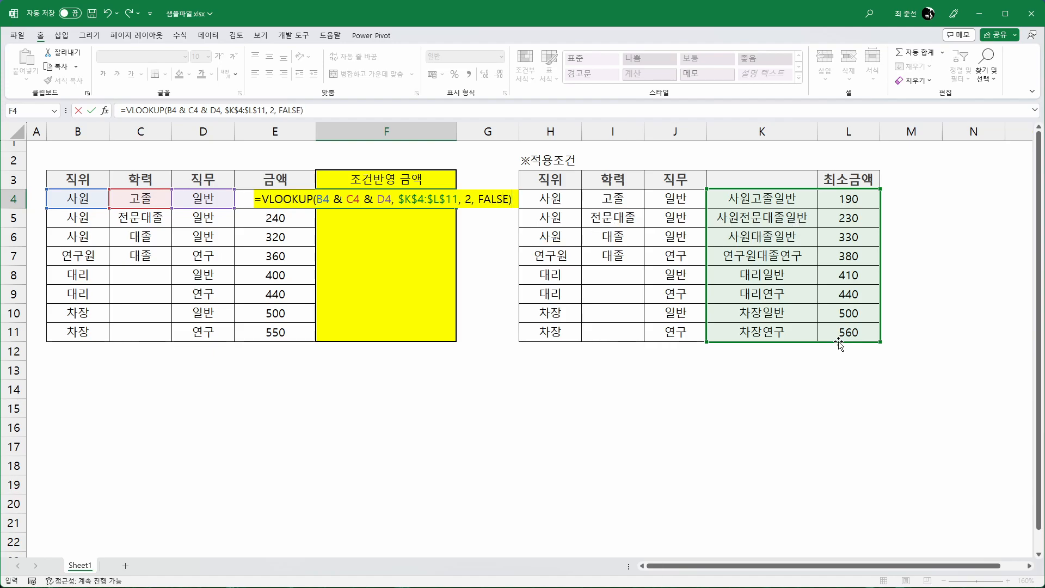
{"action": "key", "text": "Return"}
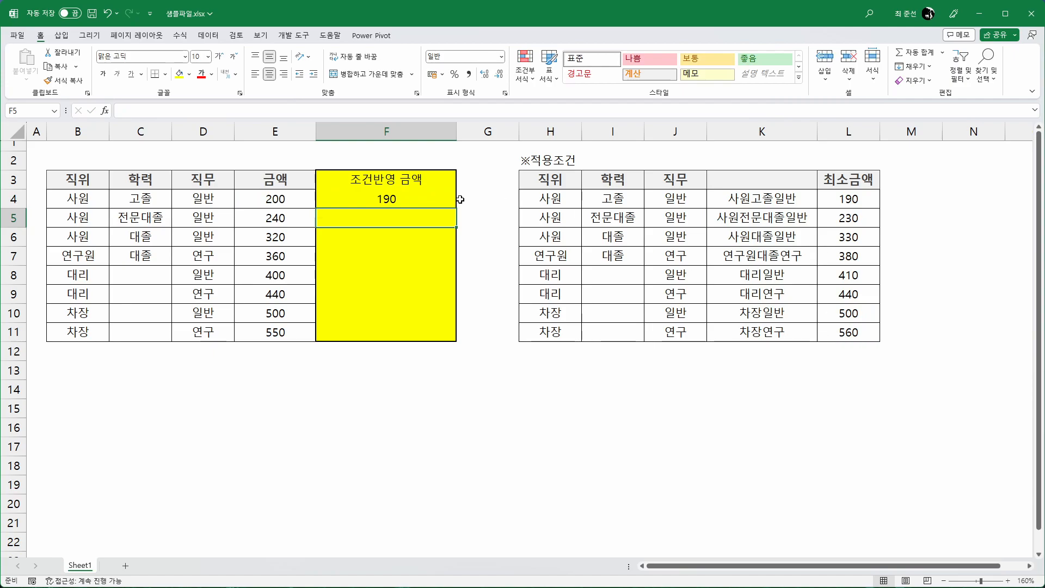
{"action": "left_click", "coordinate": [452, 199]}
{"action": "left_click_drag", "start_coordinate": [457, 208], "coordinate": [461, 350]}
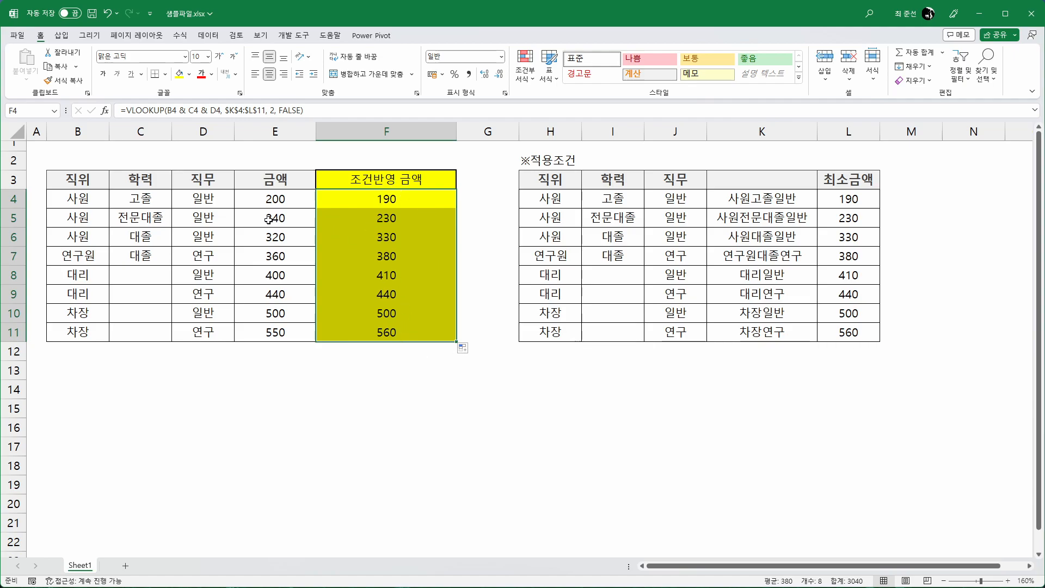
Step: Change the F4 formula to =MAX(VLOOKUP(B4 & C4 & D4, $K$4:$L$11, 2, FALSE), E4)
{"action": "double_click", "coordinate": [342, 198]}
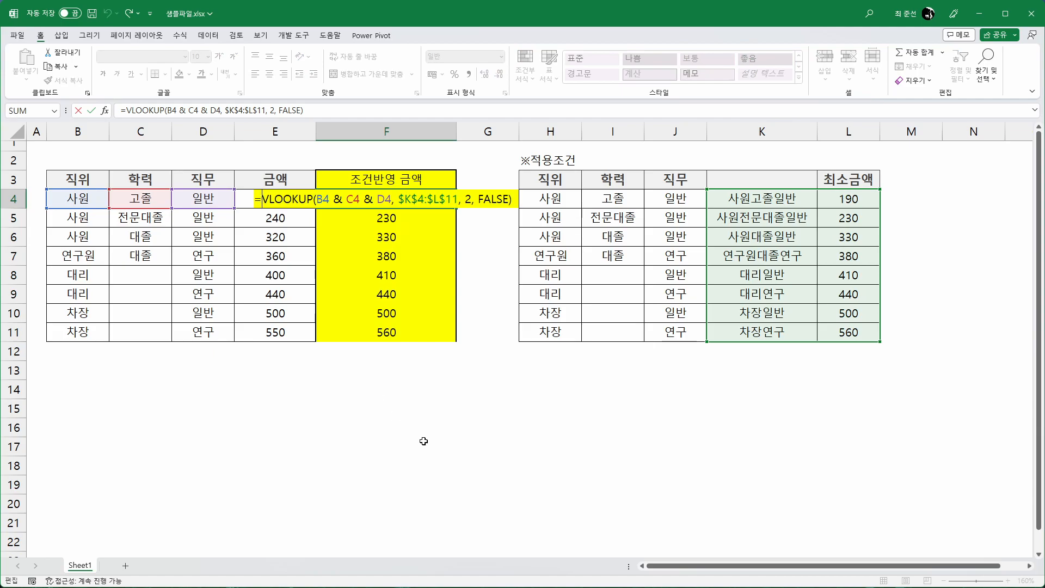
{"action": "type", "text": "MAX("}
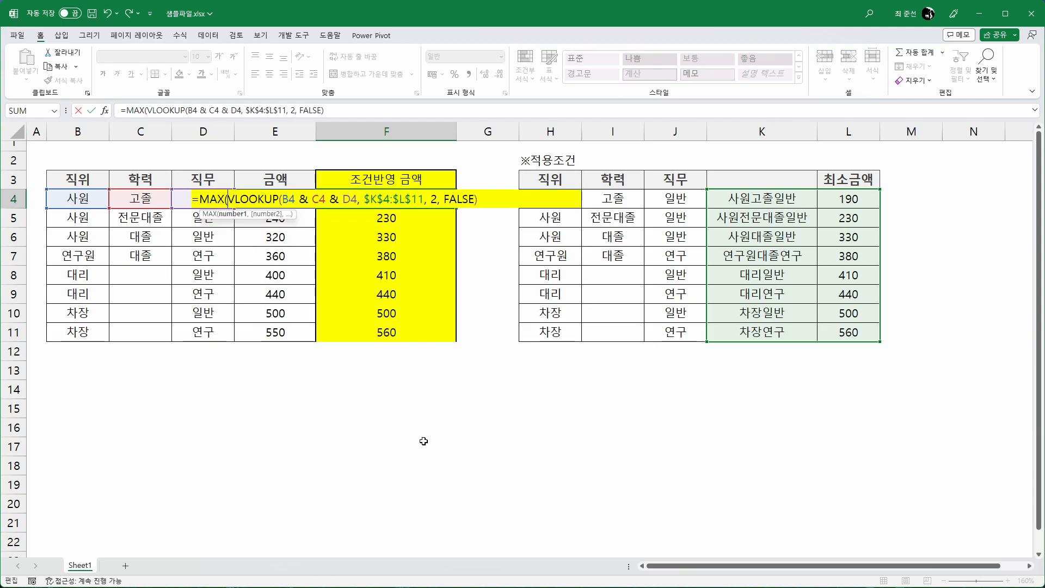
{"action": "key", "text": "End"}
{"action": "type", "text": ","}
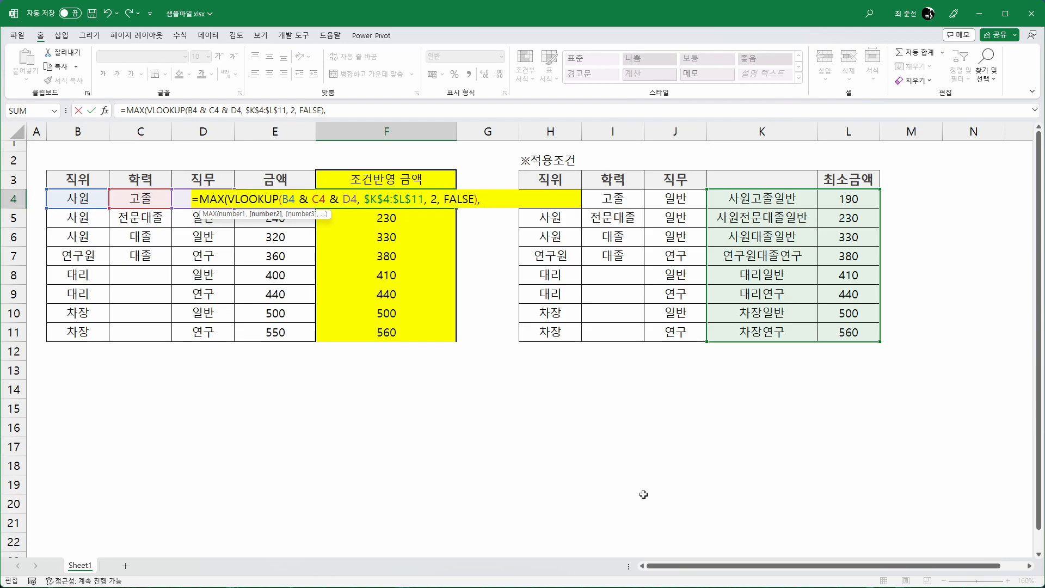
{"action": "key", "text": "F2"}
{"action": "key", "text": "Left"}
{"action": "type", "text": ")"}
{"action": "key", "text": "Return"}
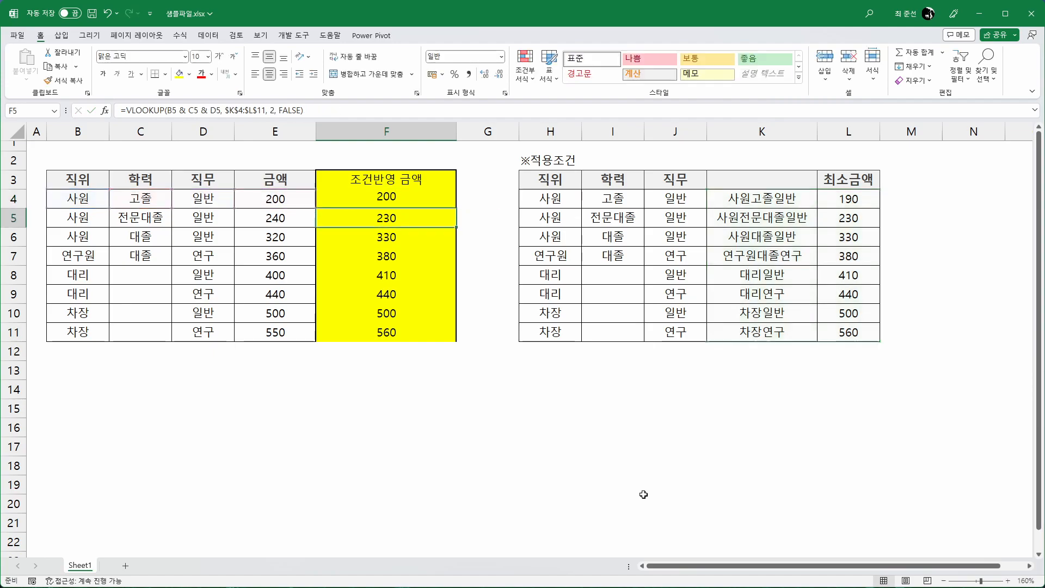
Step: Fill the MAX formula from F4 down to F11 and narrow column F closer to its 조건반영 금액 header
{"action": "left_click", "coordinate": [444, 204]}
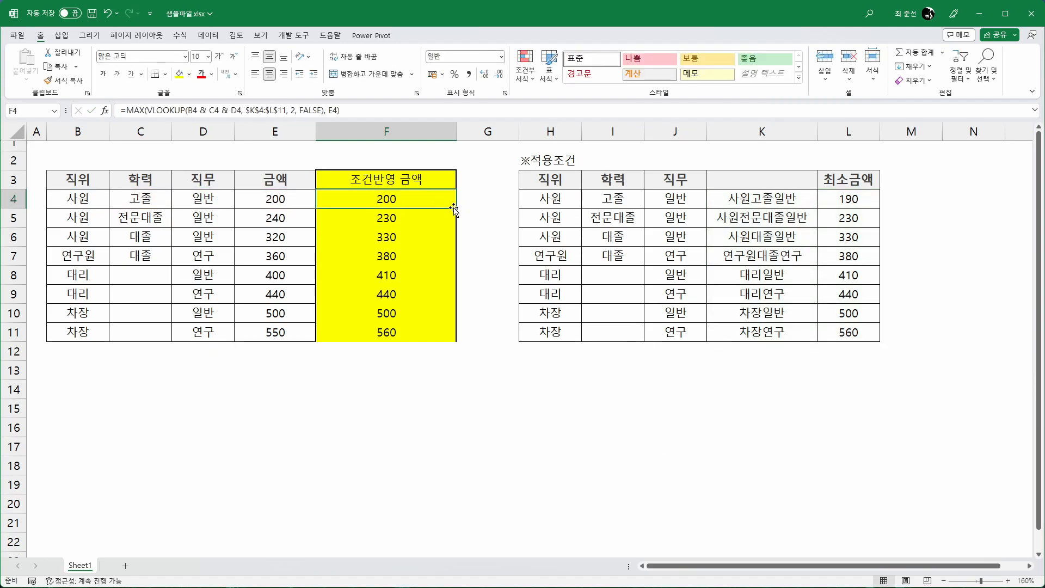
{"action": "double_click", "coordinate": [456, 209]}
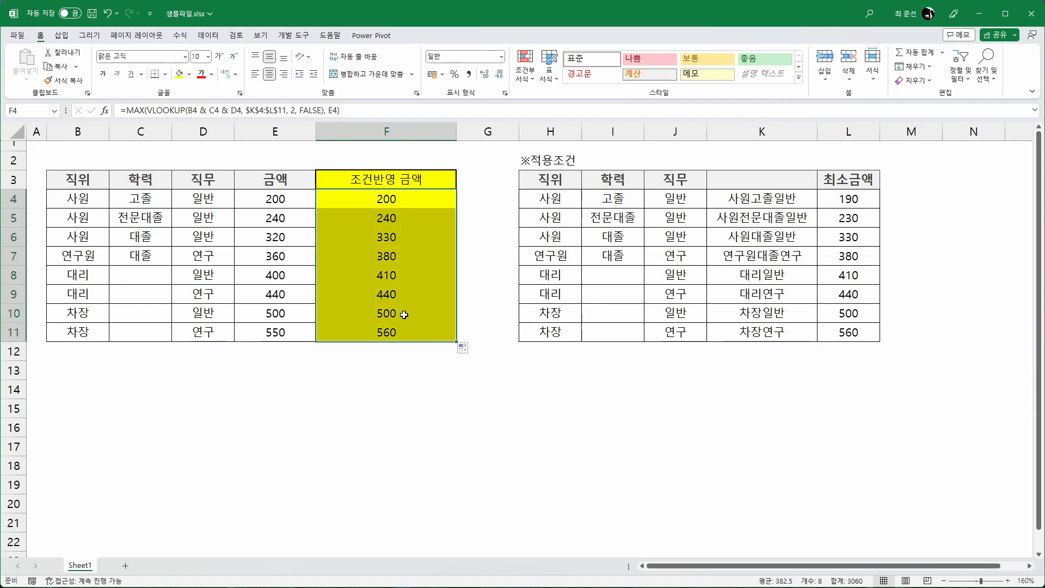
{"action": "left_click_drag", "start_coordinate": [458, 131], "coordinate": [415, 132]}
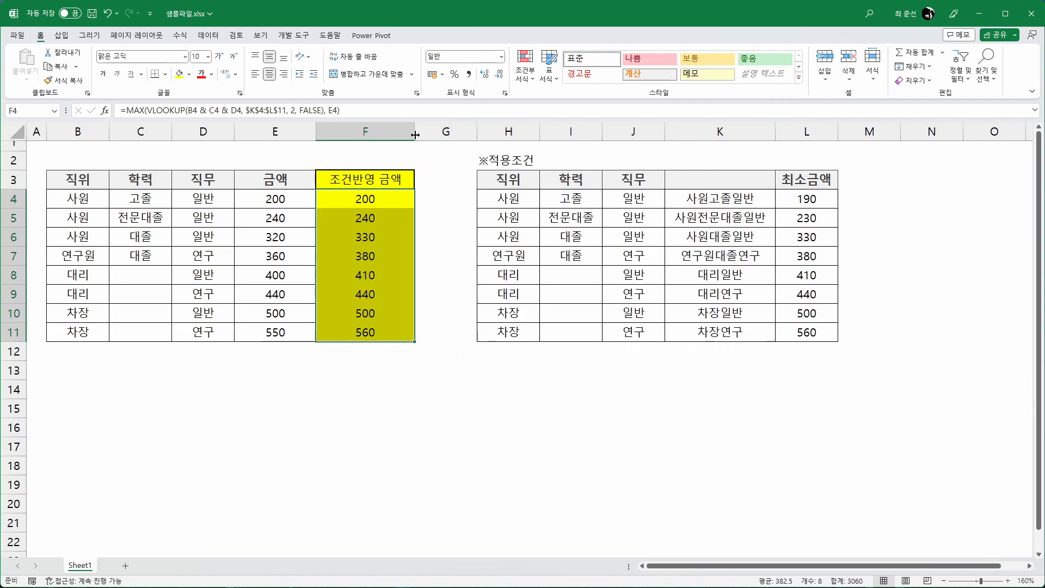
{"action": "left_click", "coordinate": [366, 194]}
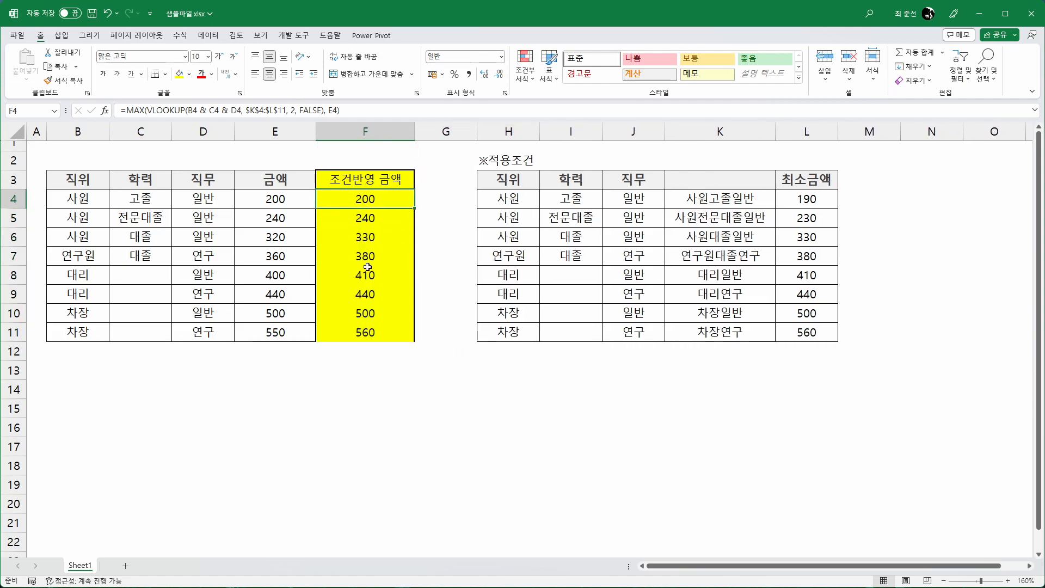